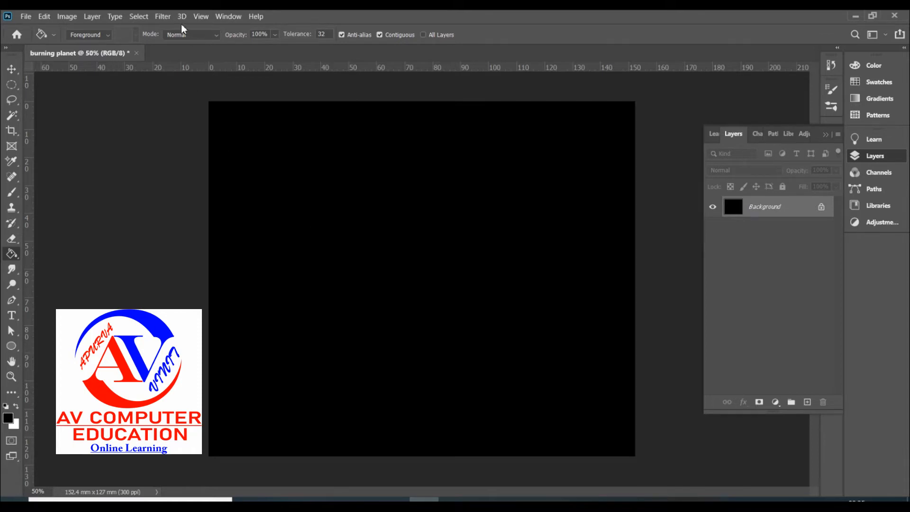
Add 10% uniform, monochromatic noise to the black Background layer
click(165, 18)
mouse_move(244, 193)
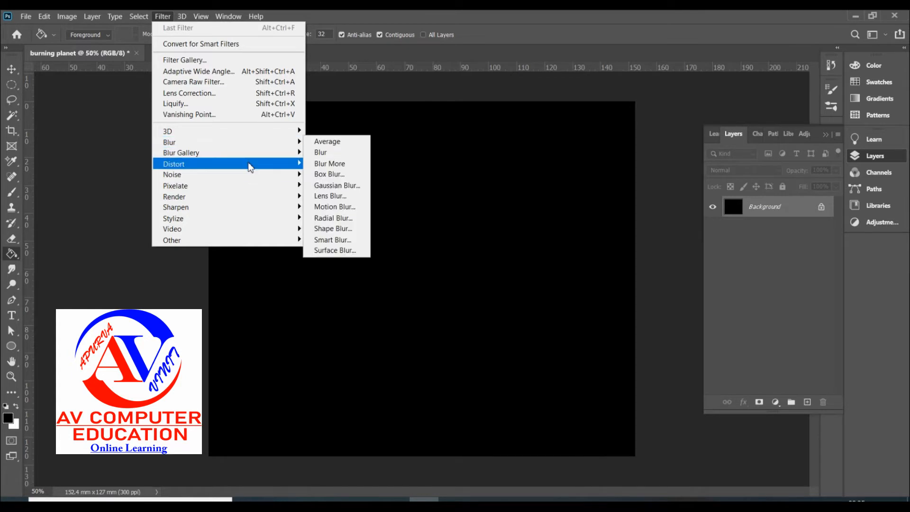
mouse_move(246, 174)
click(316, 174)
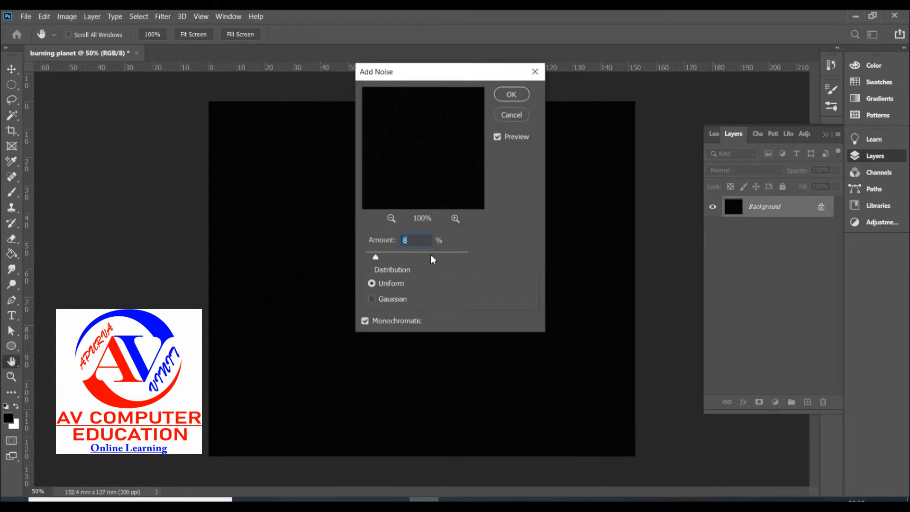
text(10)
click(511, 94)
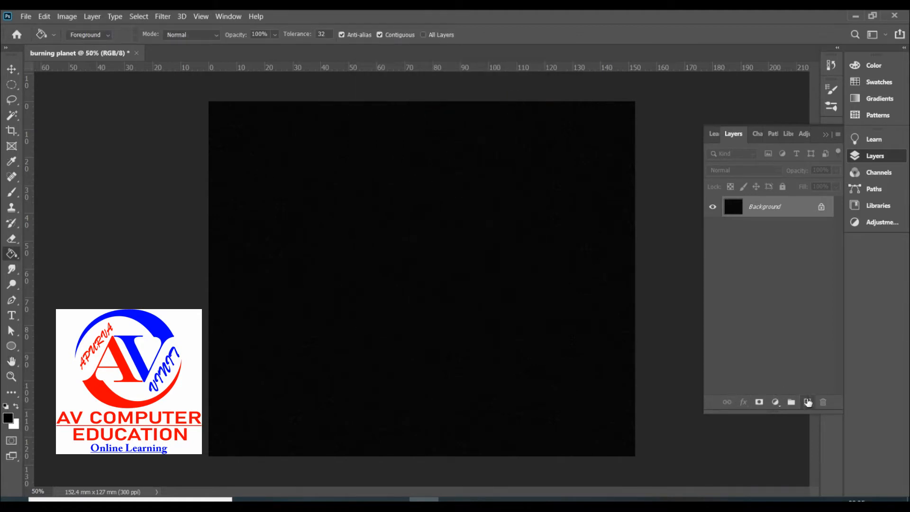
Create a new layer and draw a near-circular elliptical selection about 89 by 86 mm around the canvas centre
click(808, 402)
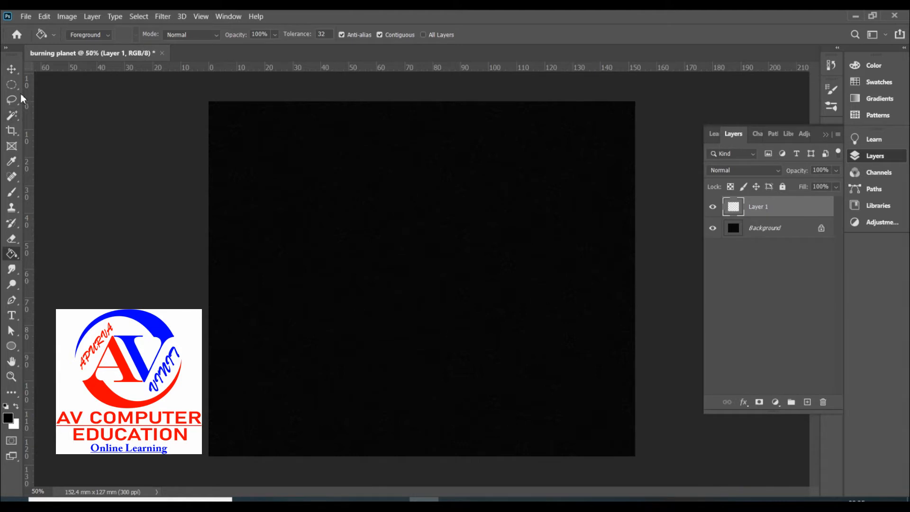
click(11, 84)
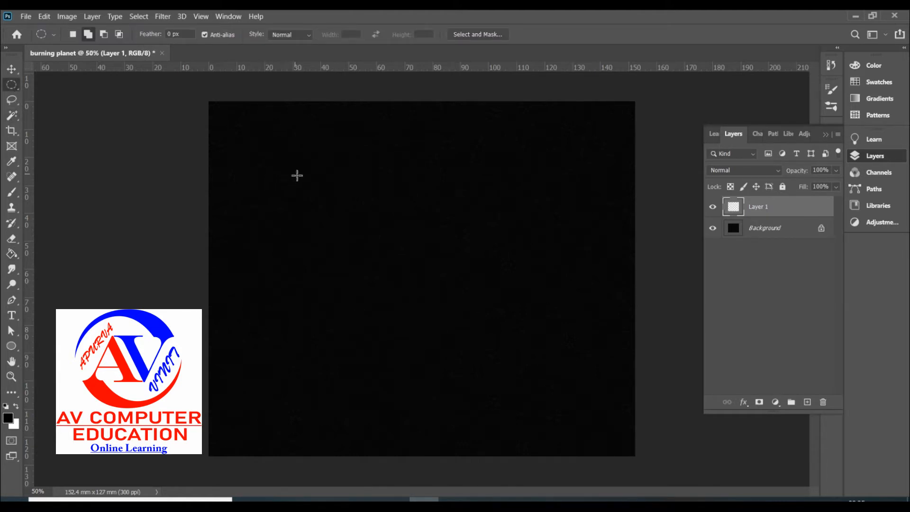
drag(295, 166, 543, 405)
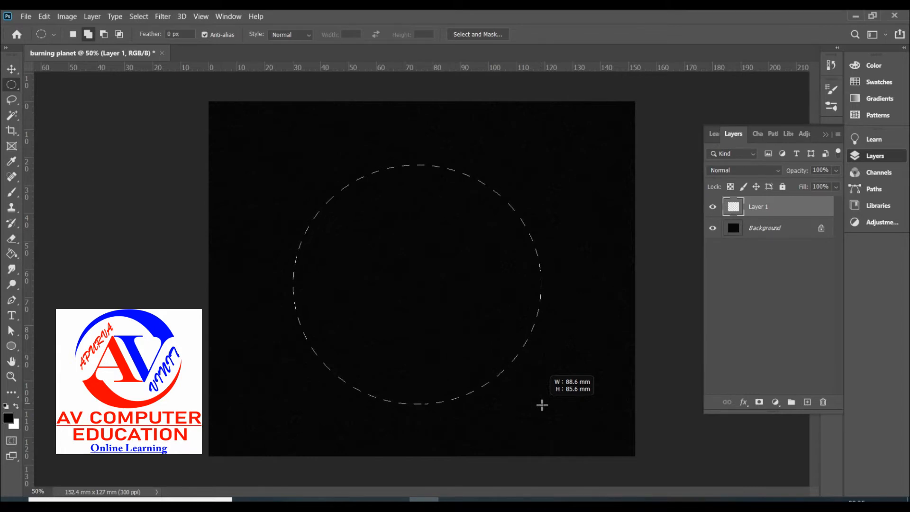
drag(543, 405, 542, 405)
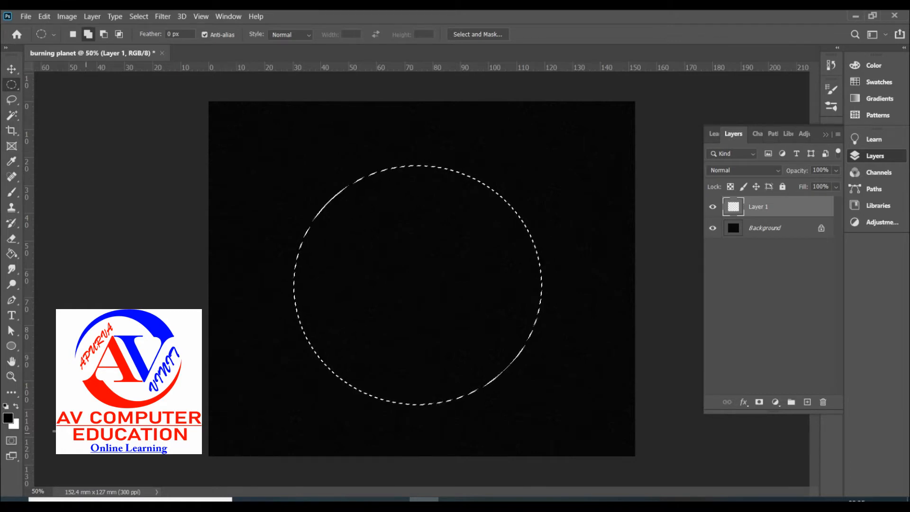
Fill the circular selection on Layer 1 with black and render Difference Clouds inside it
click(12, 254)
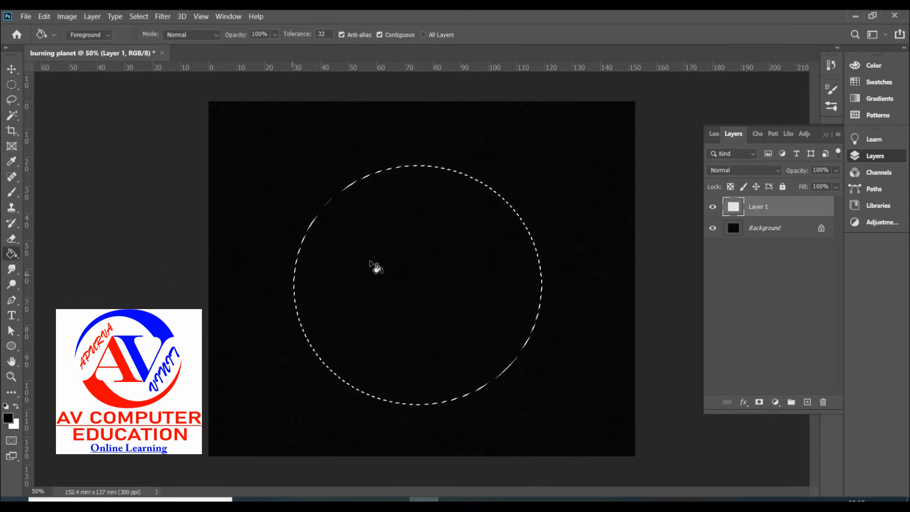
click(378, 260)
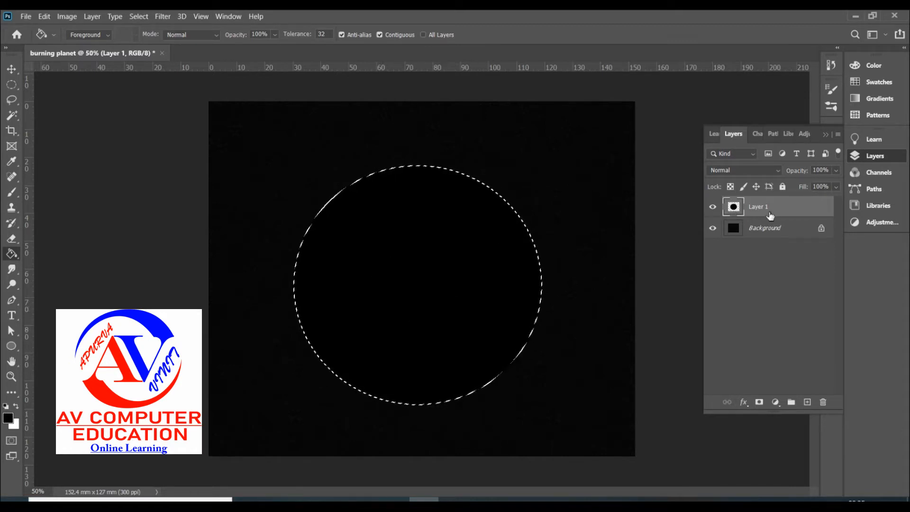
click(163, 16)
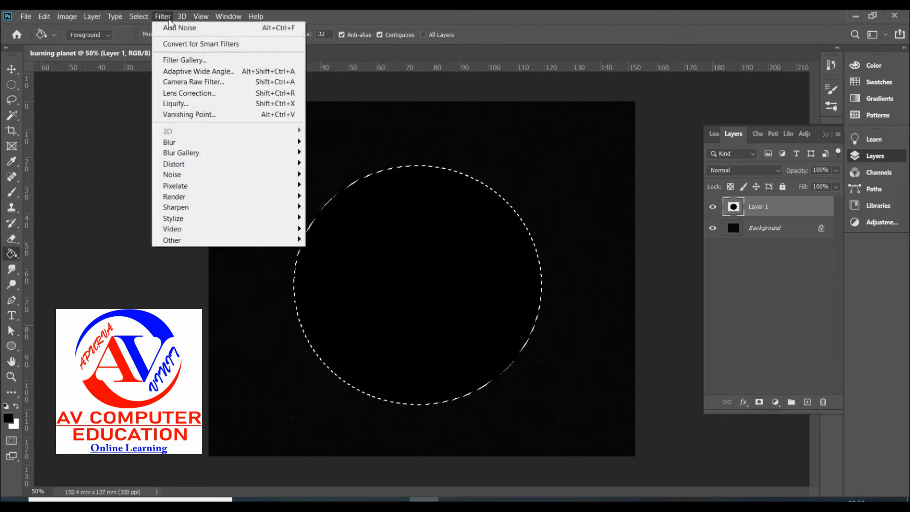
mouse_move(228, 200)
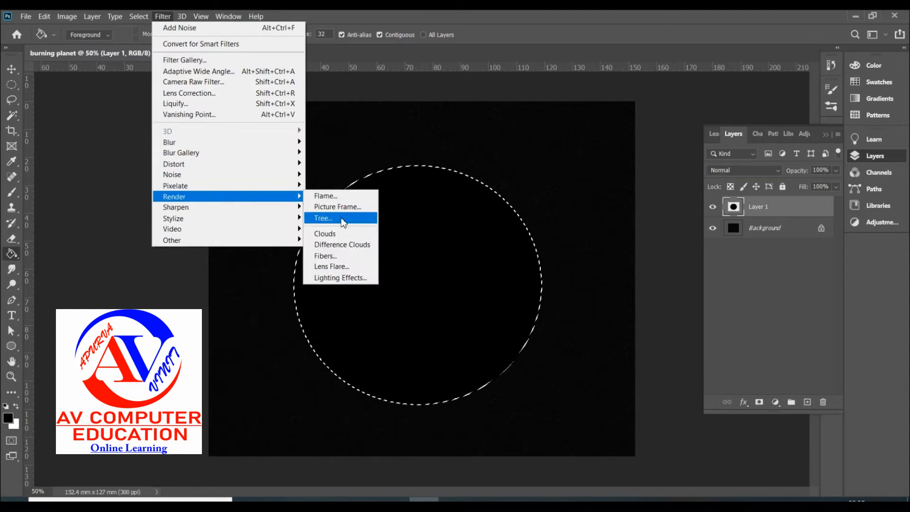
click(342, 245)
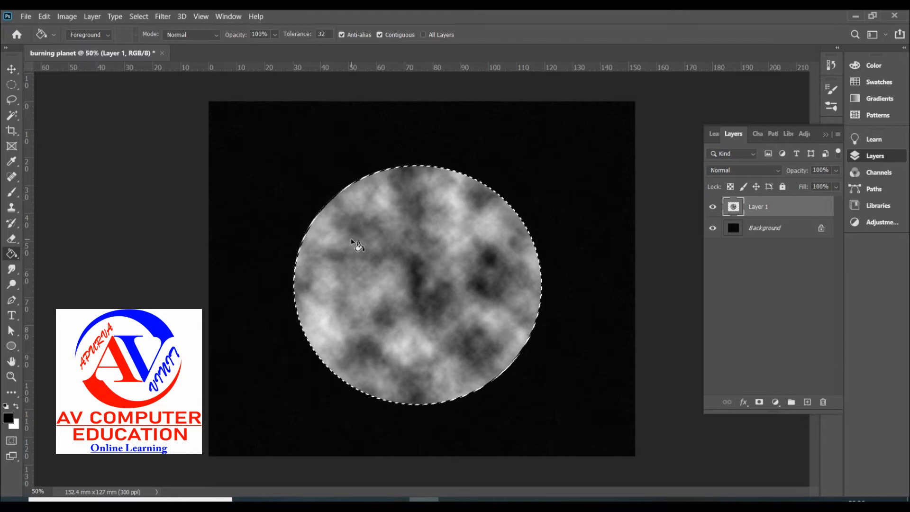
Sharpen the clouded circle with Unsharp Mask at 500% amount, 4-pixel radius and threshold 12
click(161, 16)
mouse_move(219, 212)
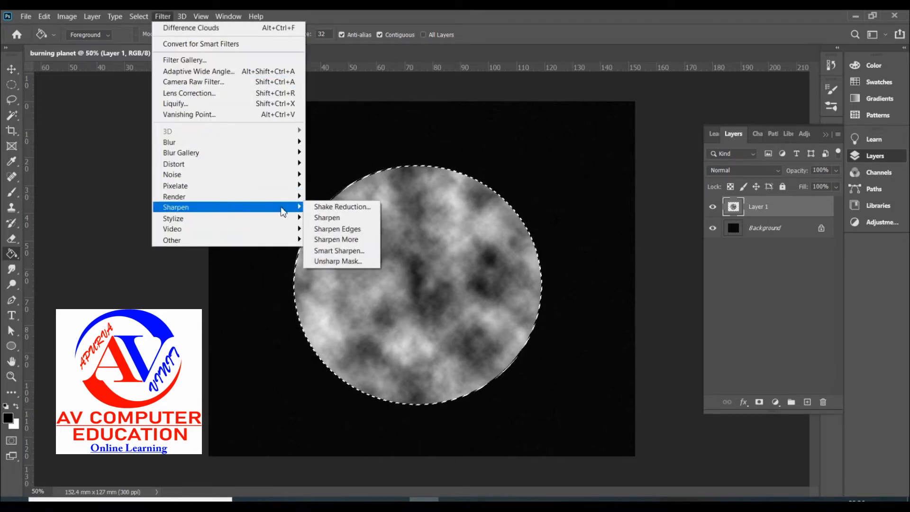
click(338, 261)
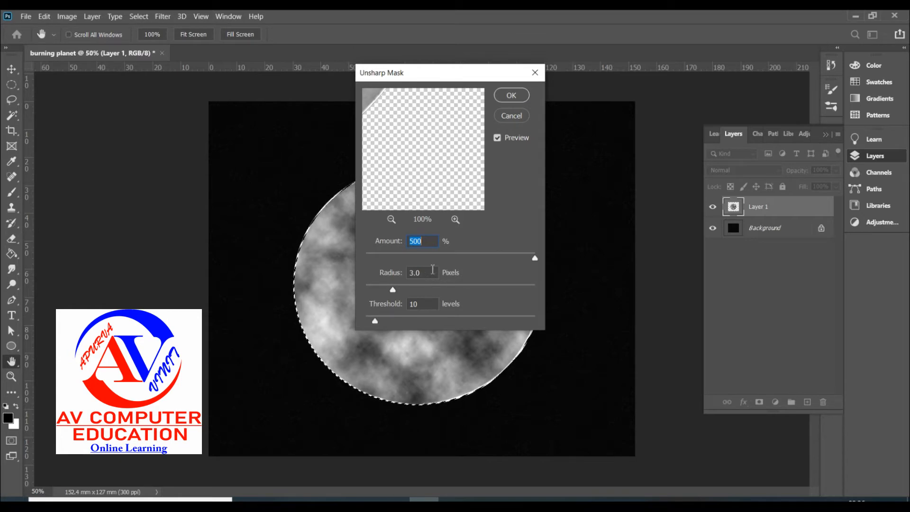
click(427, 304)
drag(426, 304, 398, 301)
text(12)
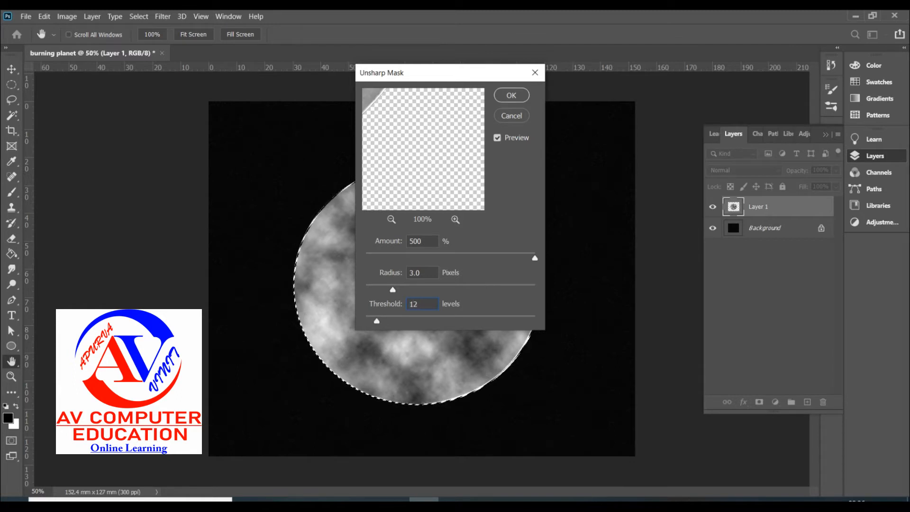
drag(423, 278, 412, 273)
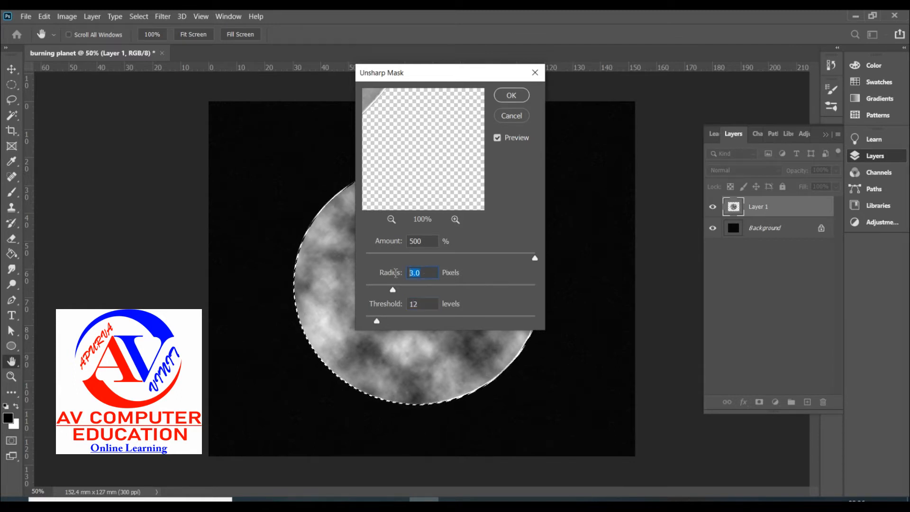
text(4)
click(511, 94)
key(g)
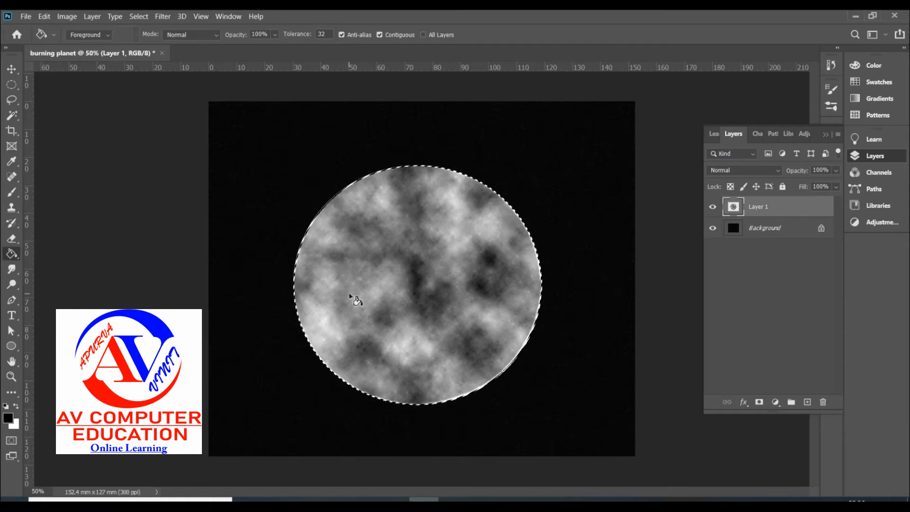
Apply the Spherize distortion to the clouded circle at 100% amount in Normal mode
click(166, 16)
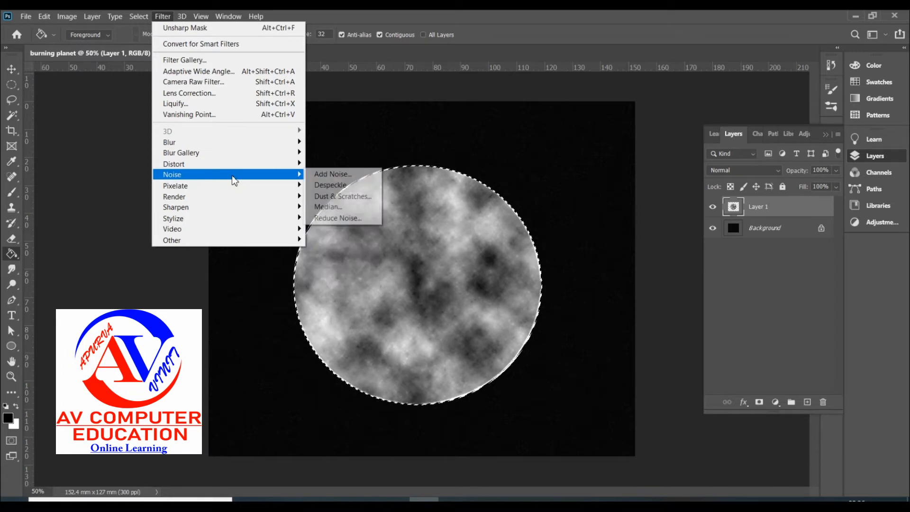
mouse_move(233, 164)
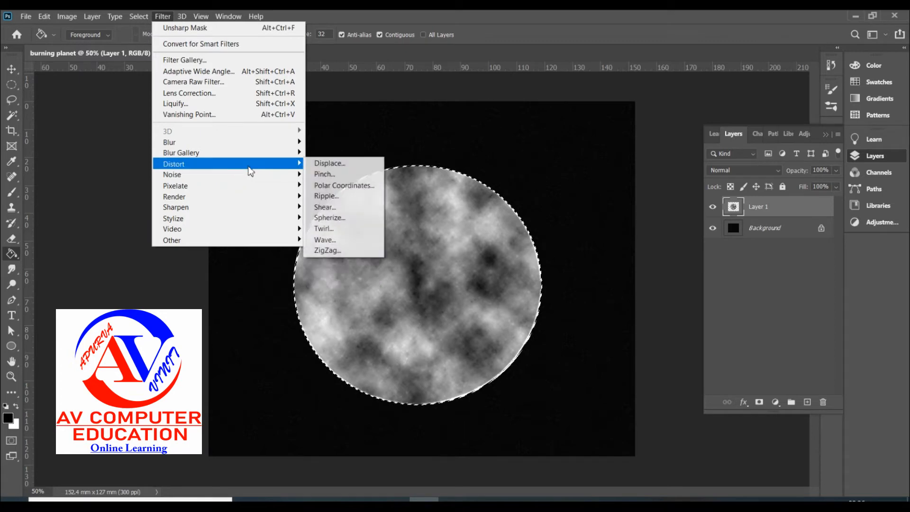
click(330, 217)
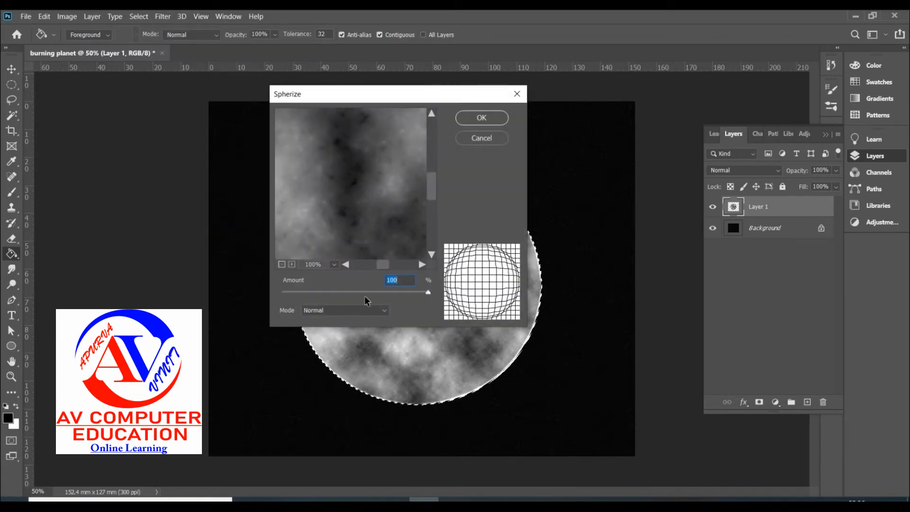
click(356, 311)
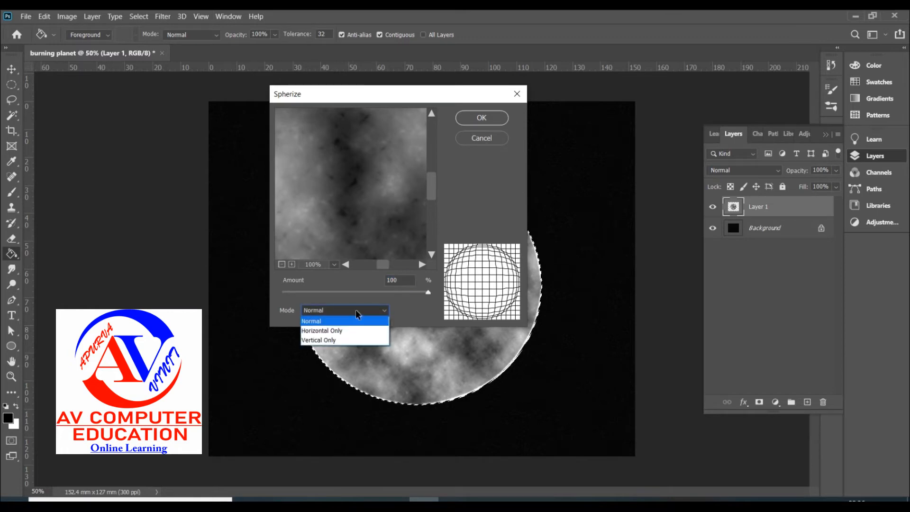
click(356, 312)
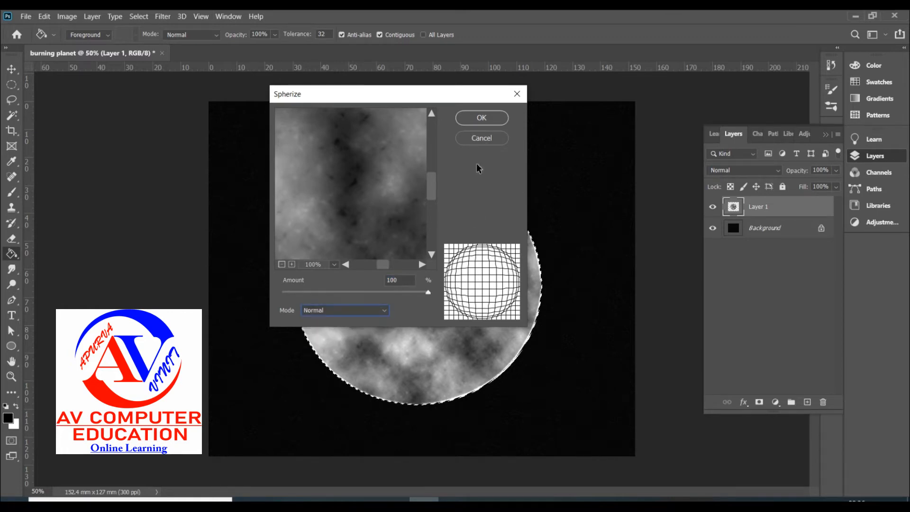
click(480, 118)
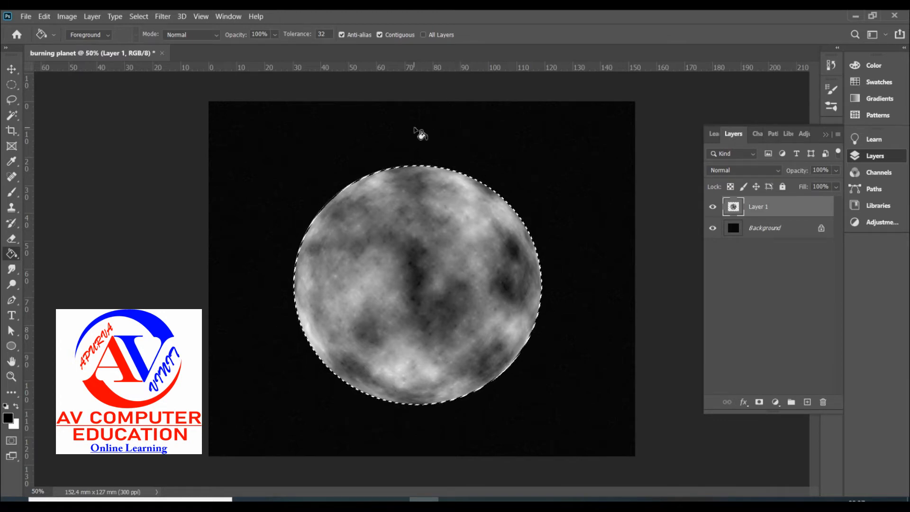
Open Color Balance for the planet and set the shadows' color levels to +100, 0, -100
click(71, 19)
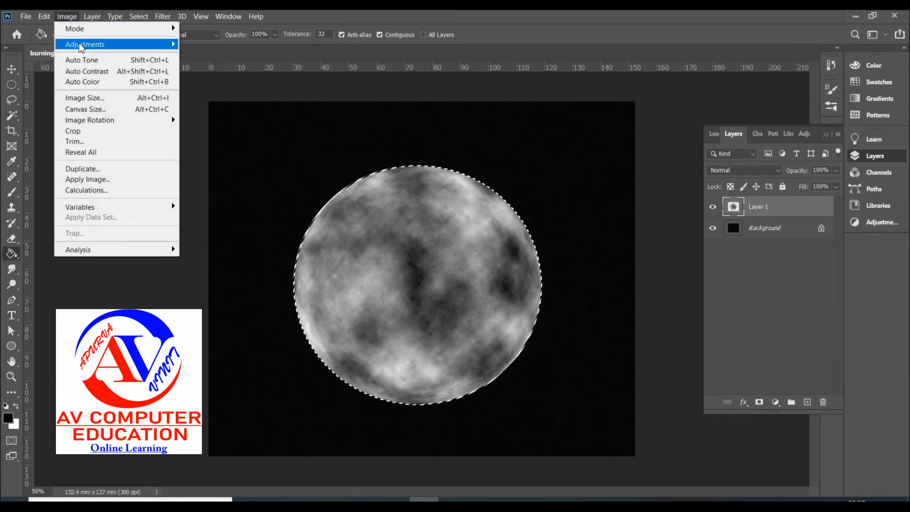
mouse_move(109, 48)
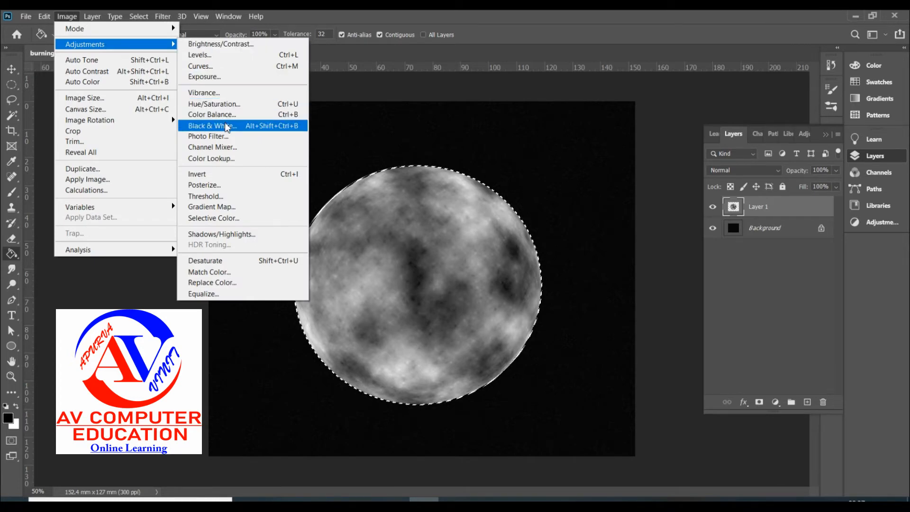
click(212, 114)
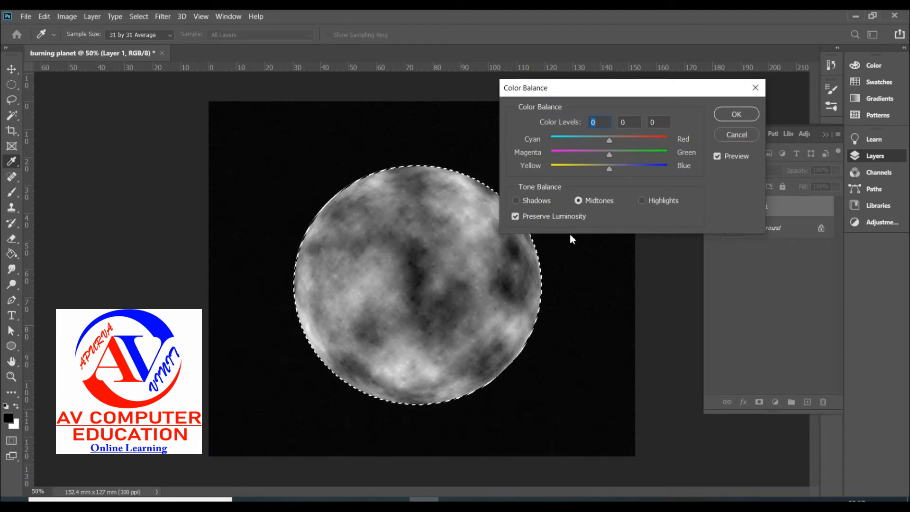
click(525, 200)
text(100)
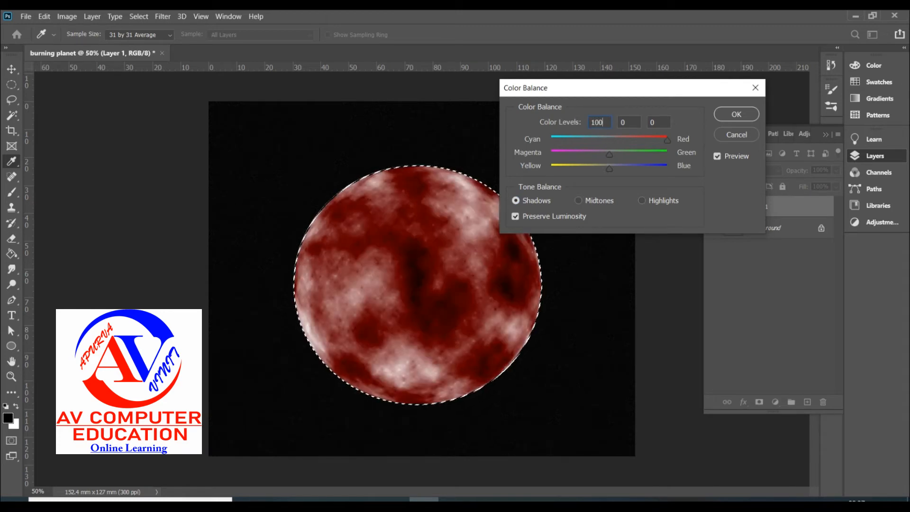
click(650, 122)
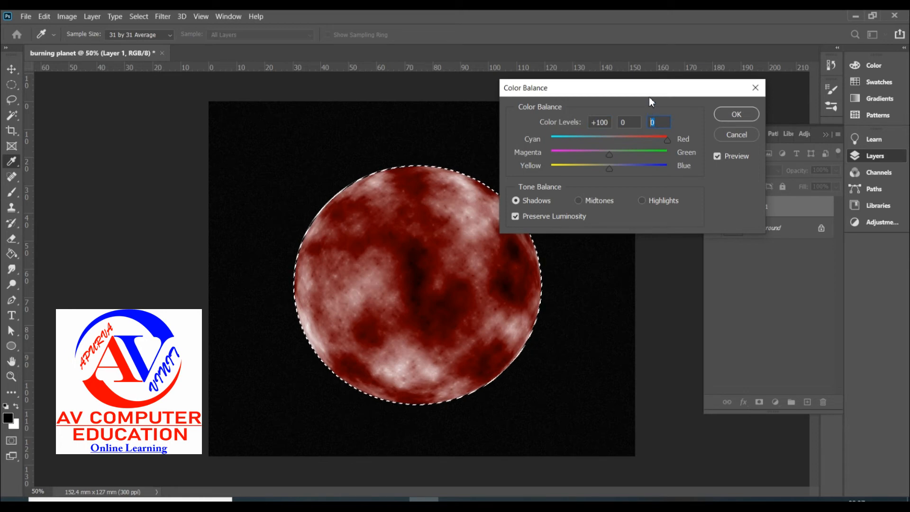
text(-100)
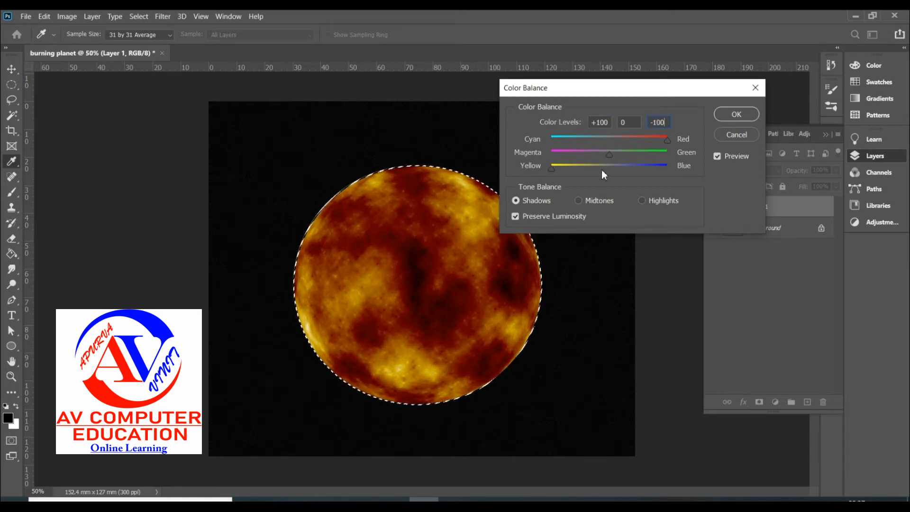
Set the midtones' color levels to +40, 0, 10 in Color Balance
click(579, 200)
double_click(592, 124)
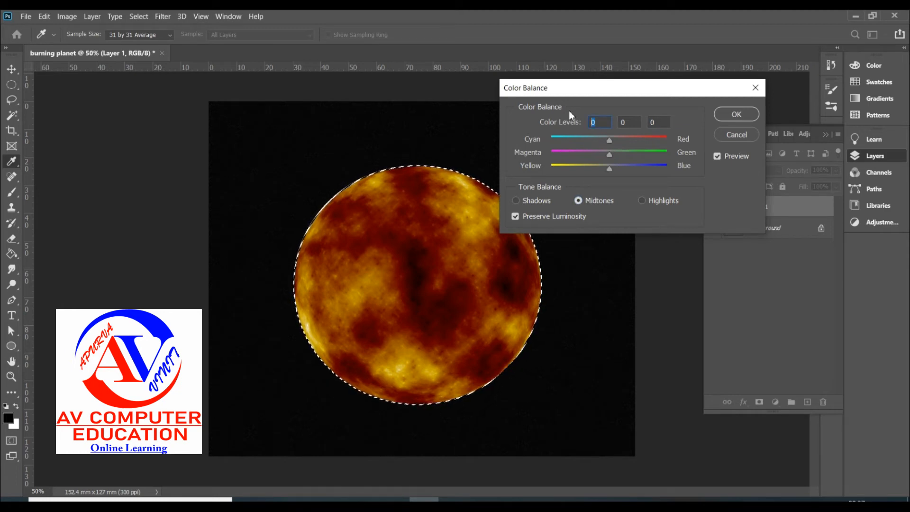
text(40)
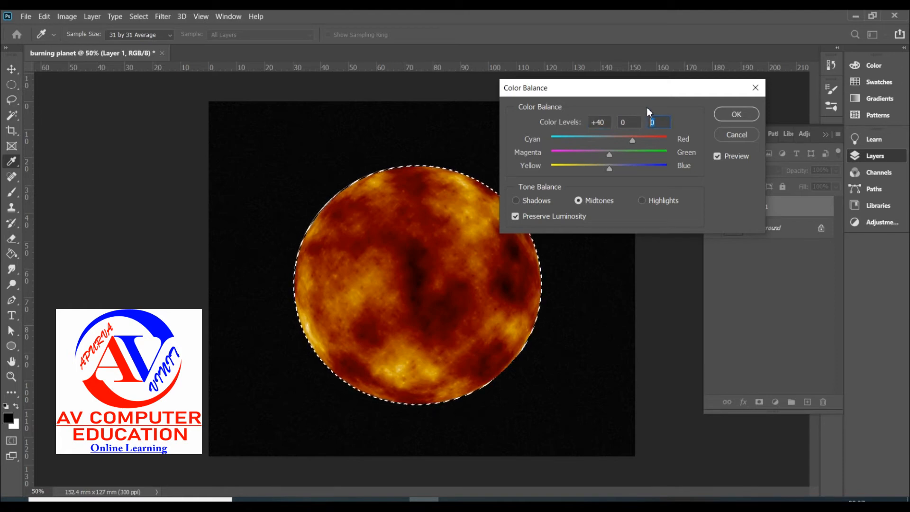
text(100)
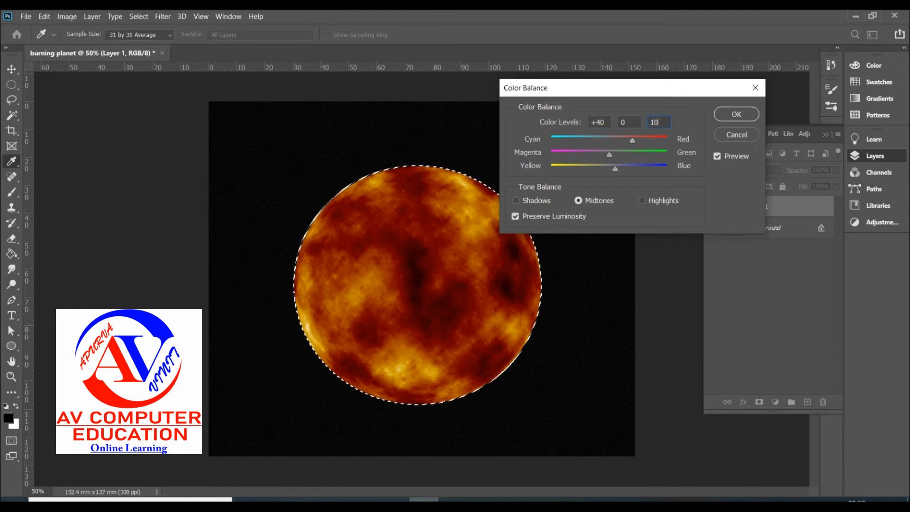
Set the highlights' color levels to +70, 0, 41 and apply the color balance to the planet
click(642, 201)
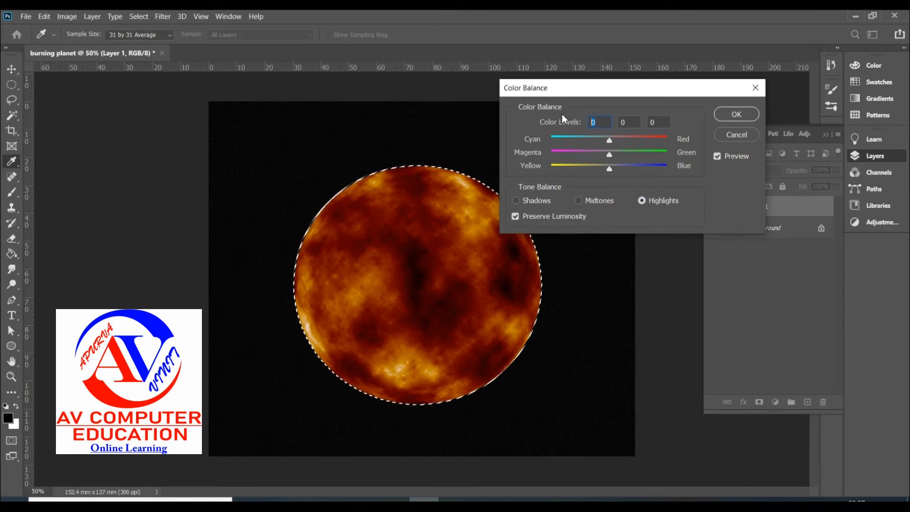
text(70)
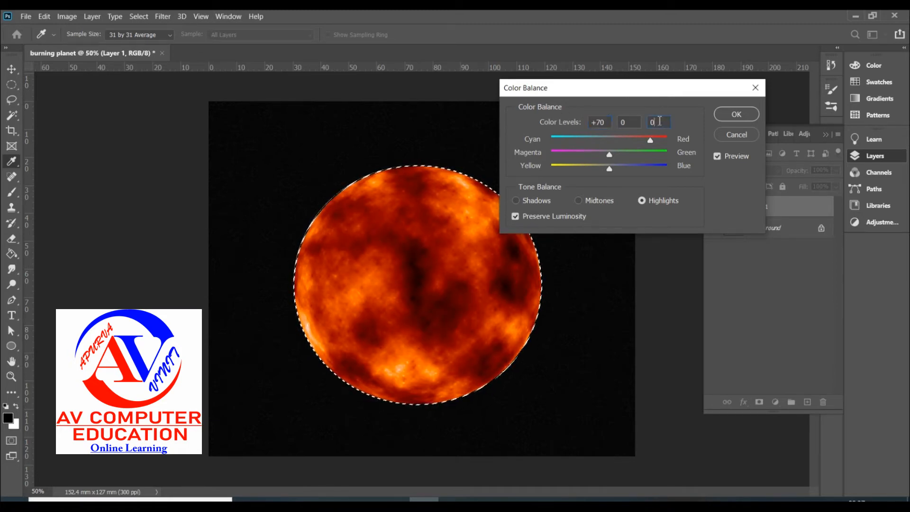
text(41)
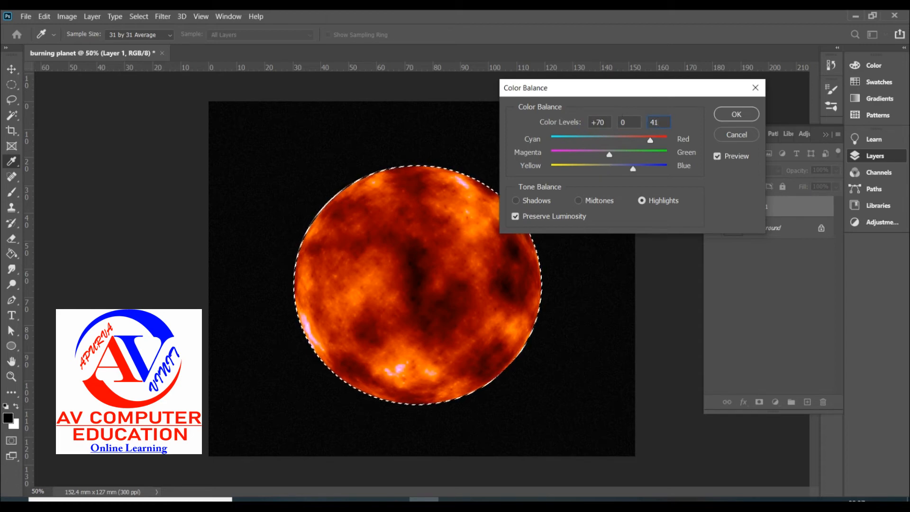
click(743, 117)
key(g)
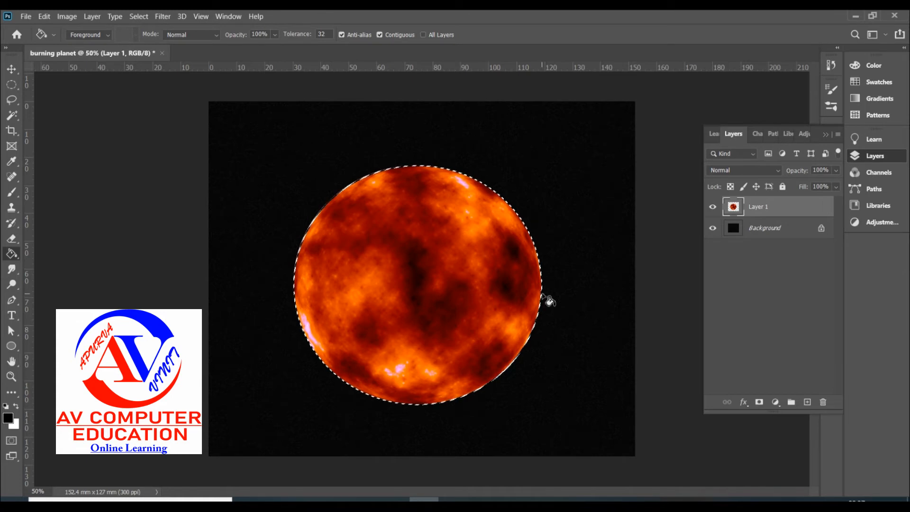
Add an Inner Glow layer style to the planet layer and set its opacity to 15%
click(95, 17)
mouse_move(144, 126)
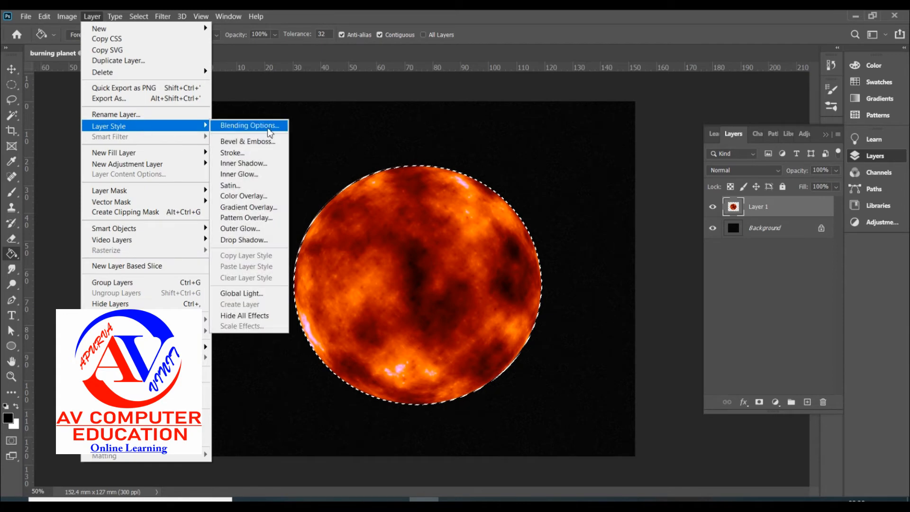
click(245, 174)
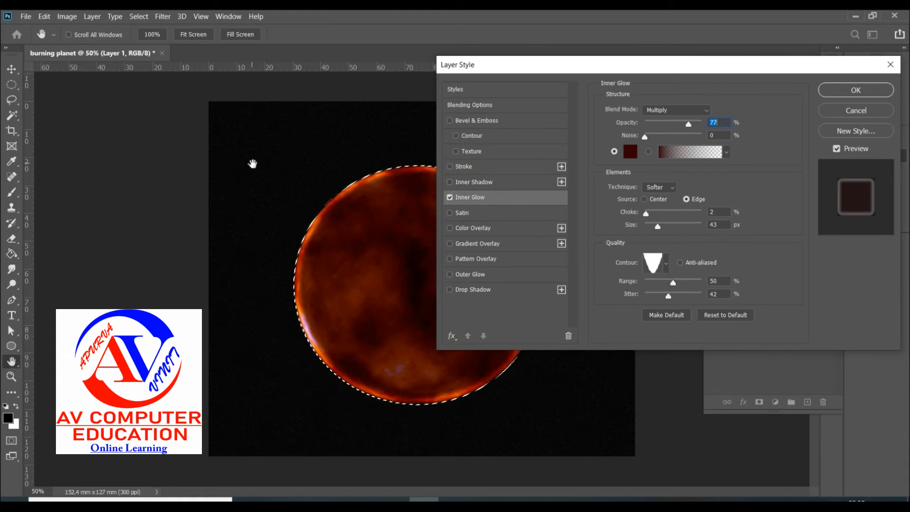
drag(688, 124, 649, 124)
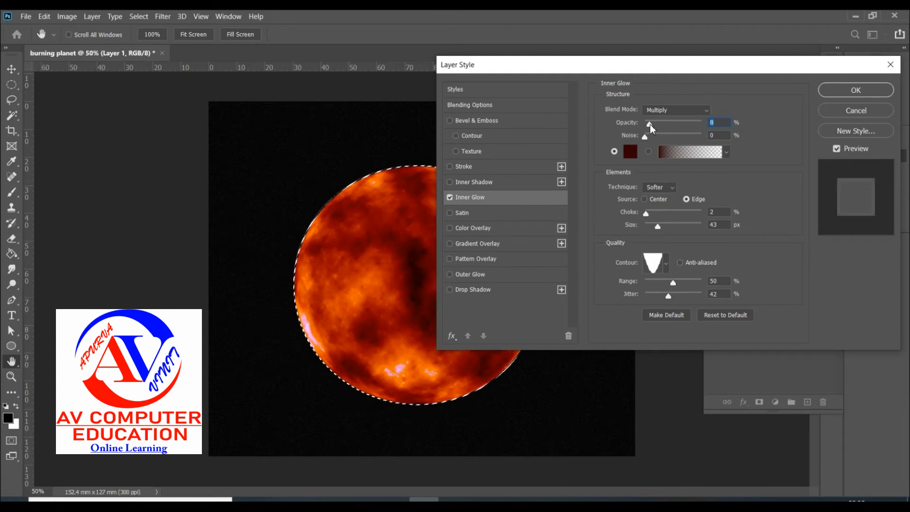
drag(653, 124, 653, 124)
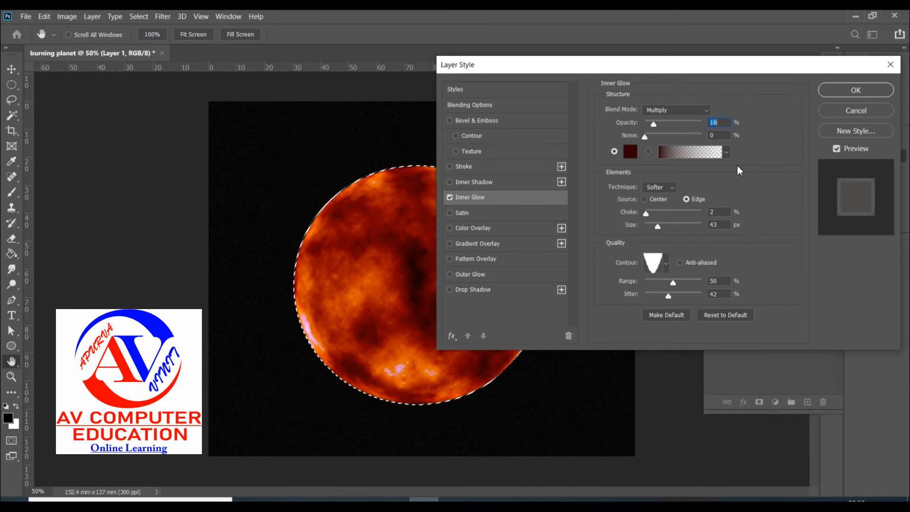
text(20)
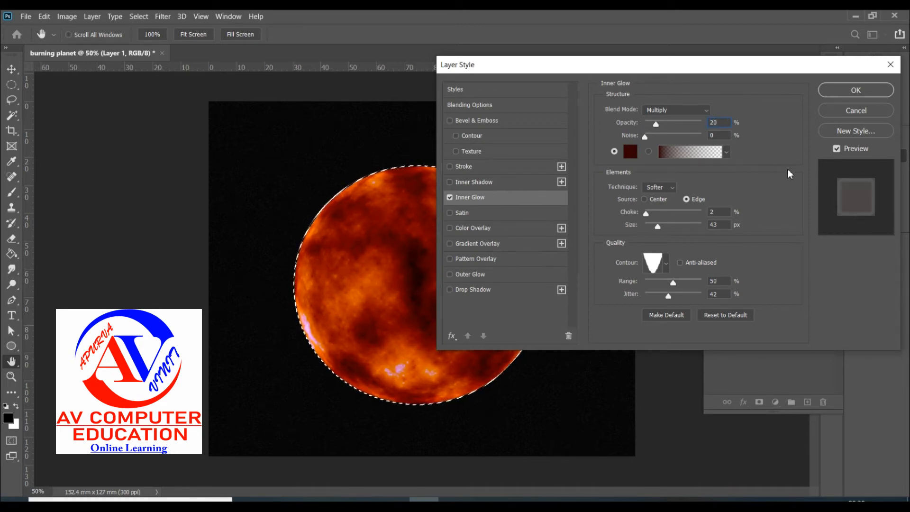
key(BackSpace)
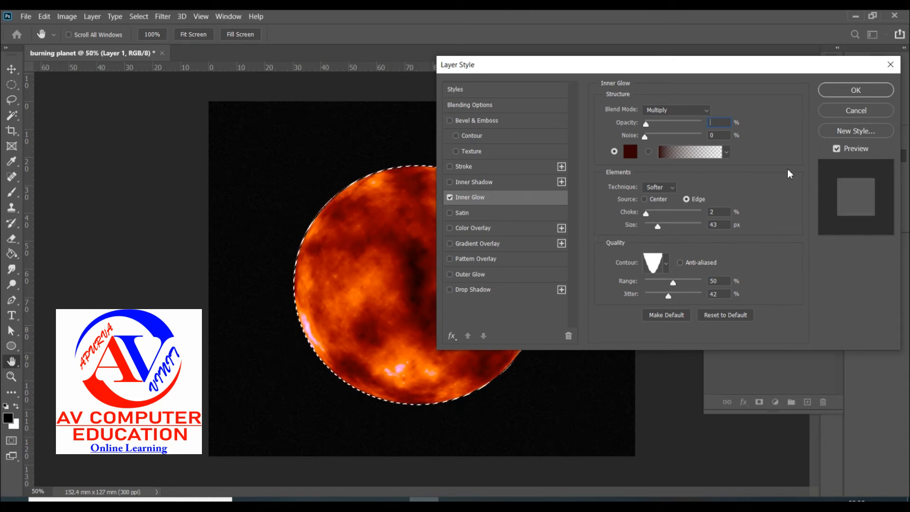
text(15)
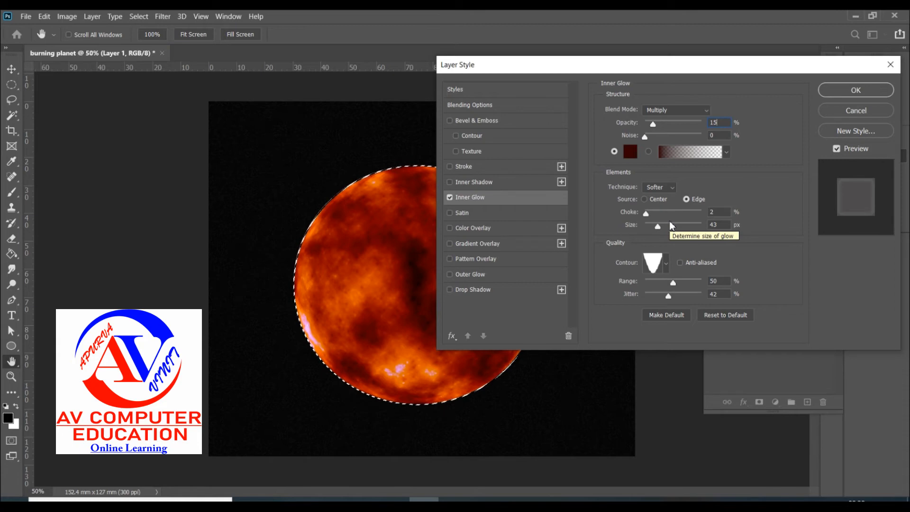
Set the Inner Glow's choke to 4% and its size to 50 px
click(719, 212)
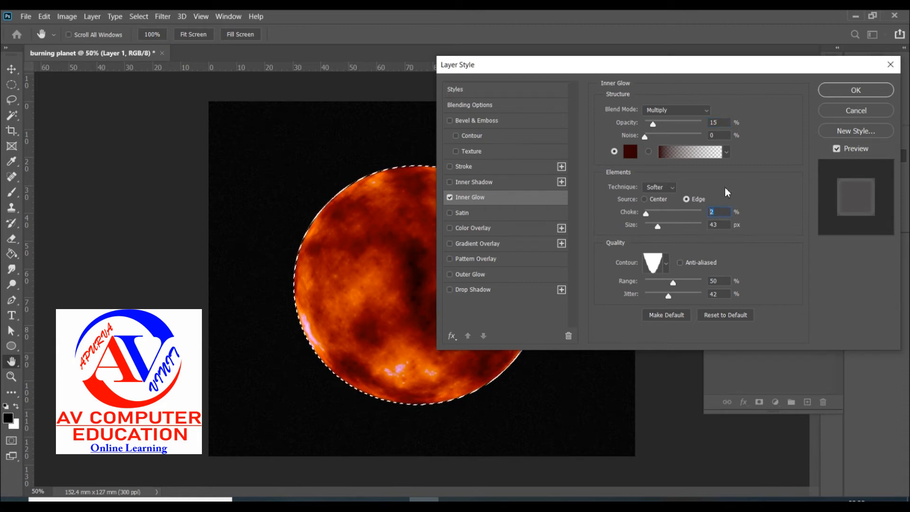
text(4)
click(724, 225)
text(50)
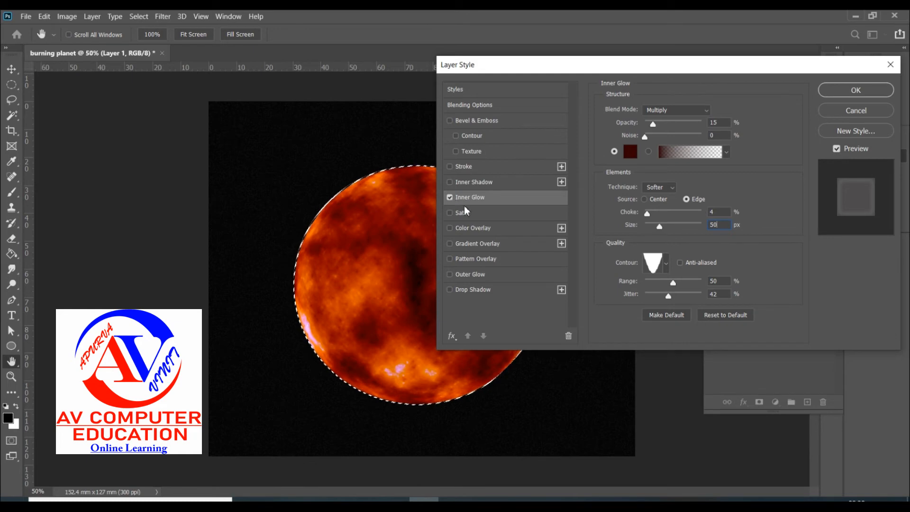
Enable Outer Glow on the planet layer with 45% opacity and 5% spread
click(486, 279)
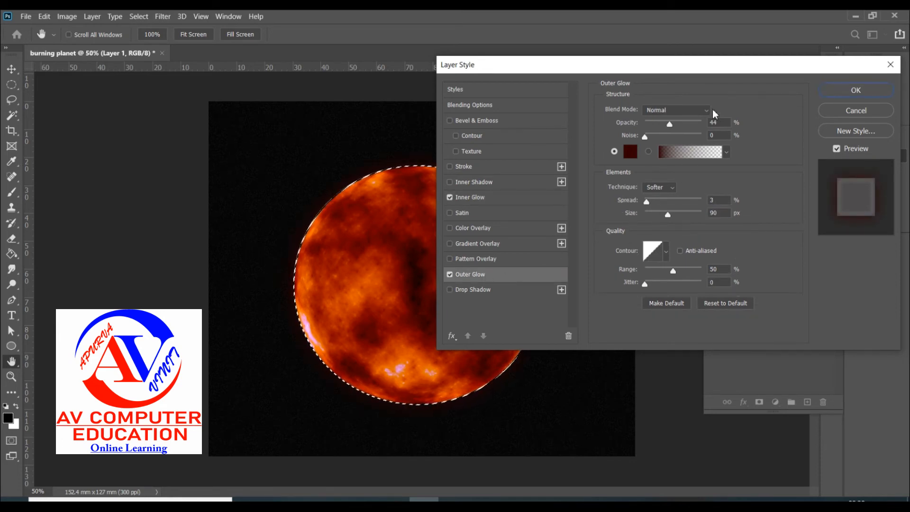
click(726, 123)
text(45)
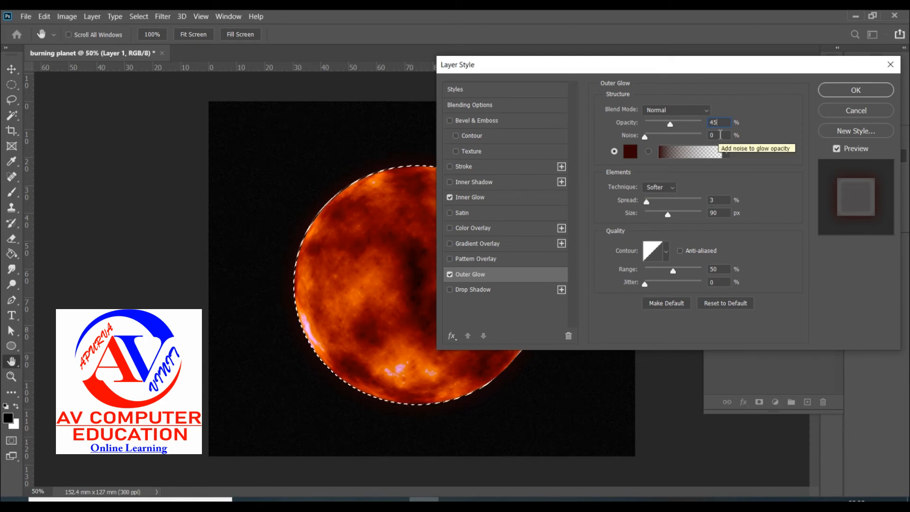
double_click(712, 200)
text(5)
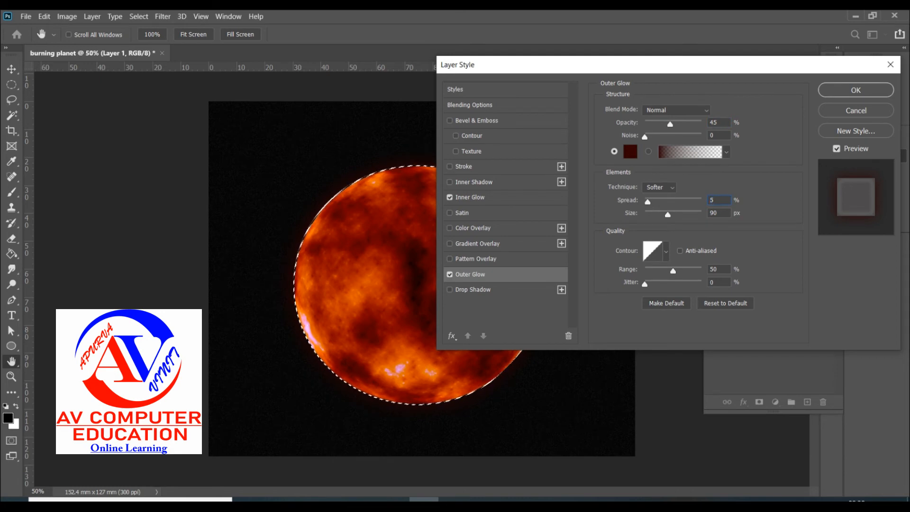
Set the Outer Glow's size to 150 px and apply the layer style
double_click(716, 213)
text(100)
drag(672, 216, 680, 217)
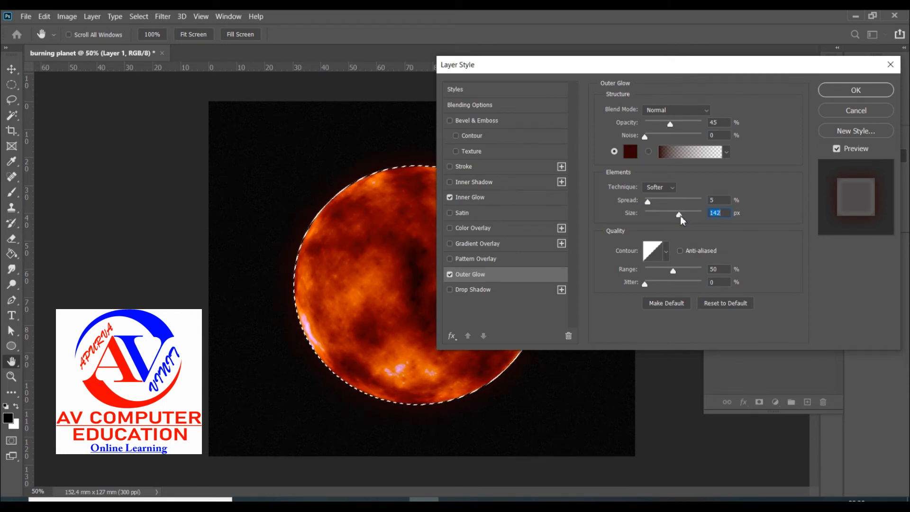
drag(682, 220, 685, 218)
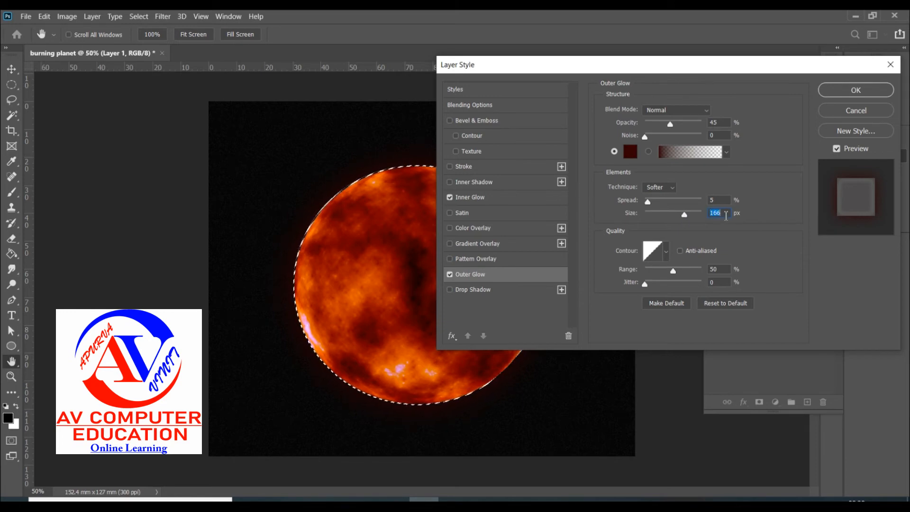
text(150)
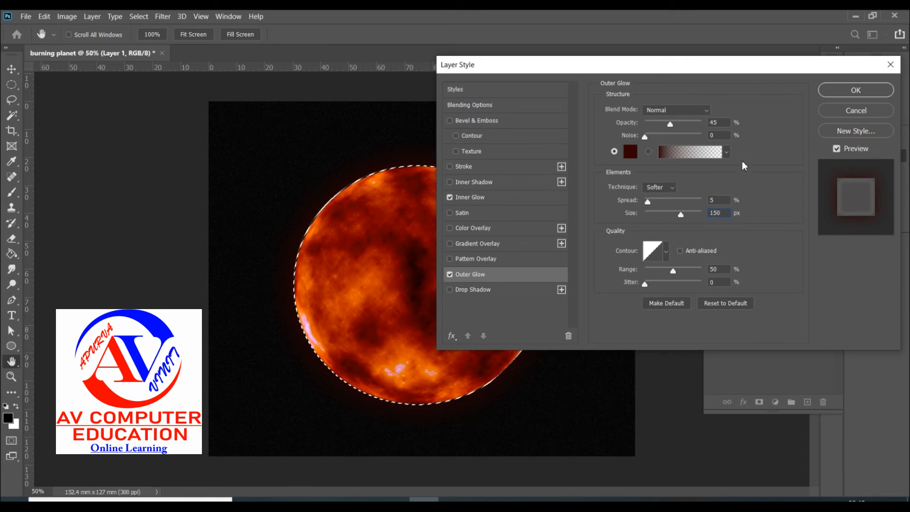
click(842, 98)
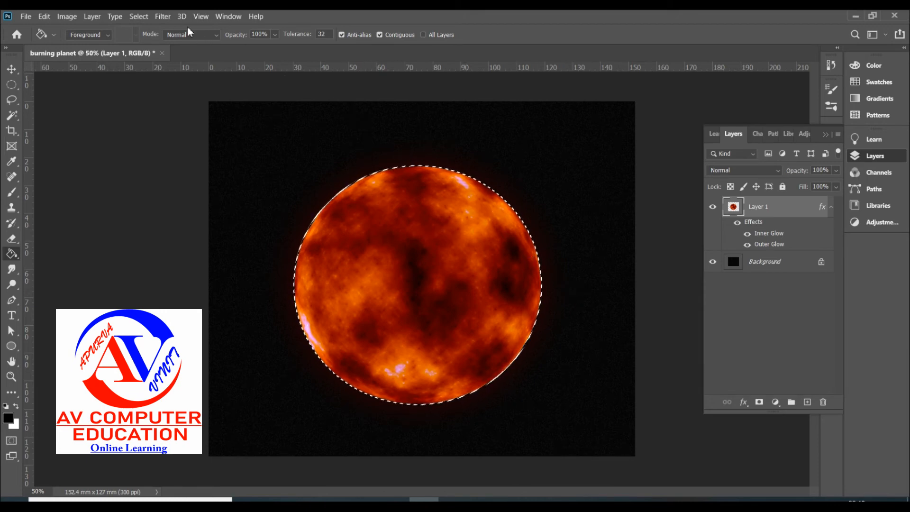
Sharpen the planet with Smart Sharpen at 500% amount, 5 px radius and 10% noise reduction
click(163, 17)
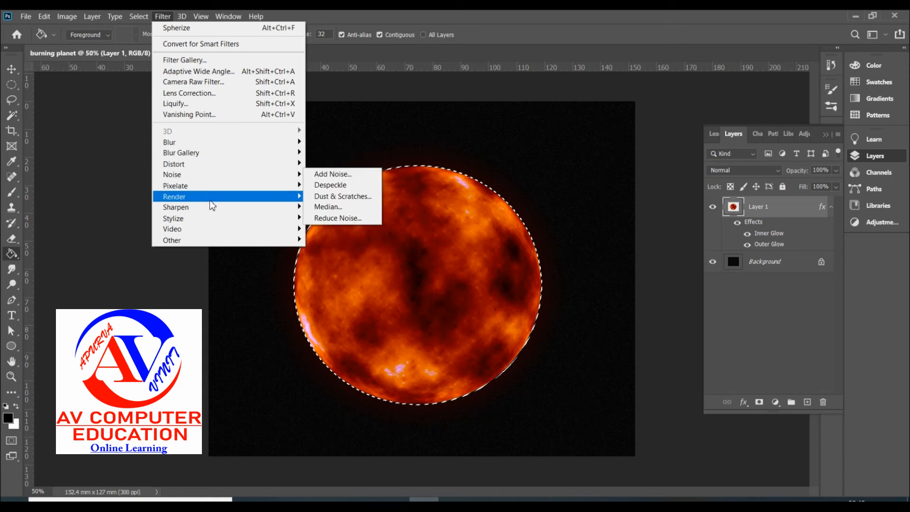
mouse_move(269, 211)
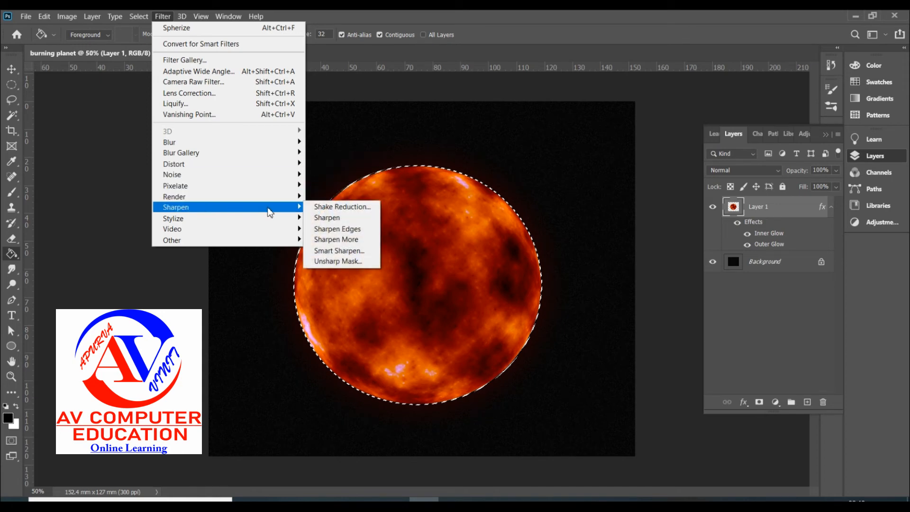
click(352, 250)
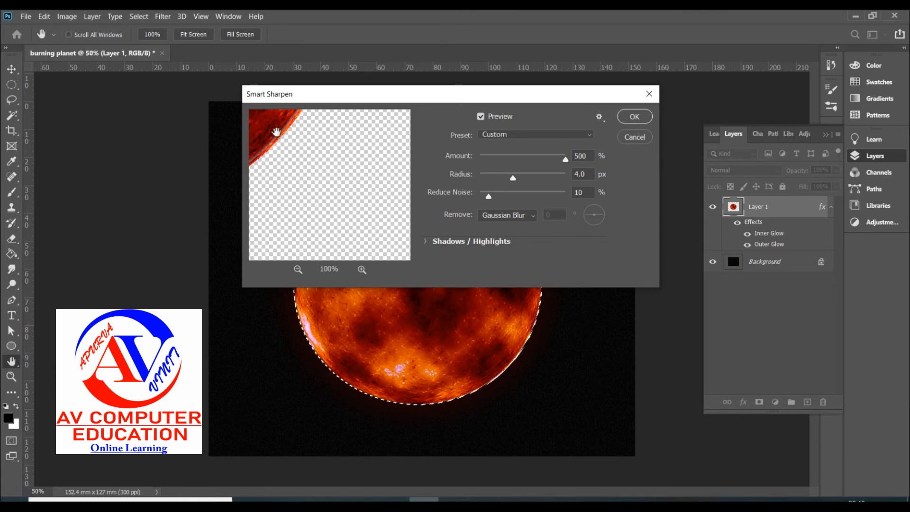
drag(277, 132, 386, 228)
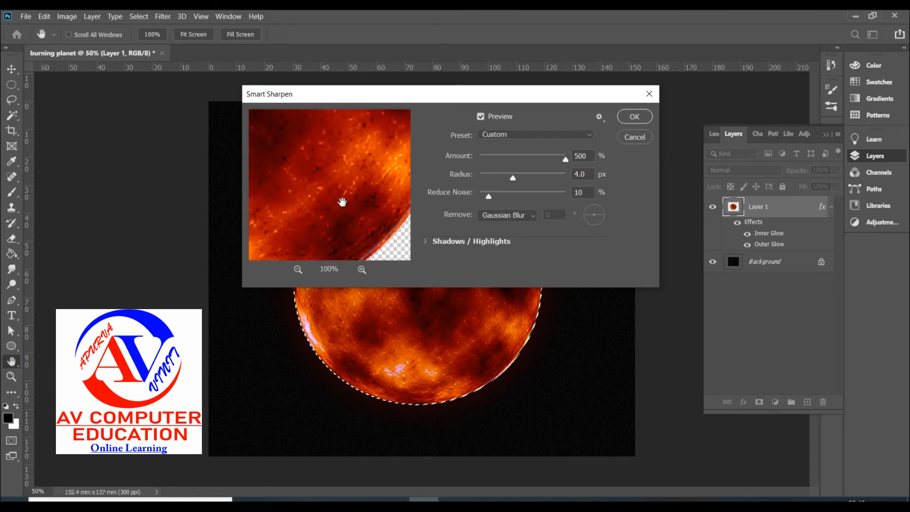
click(298, 270)
click(298, 270)
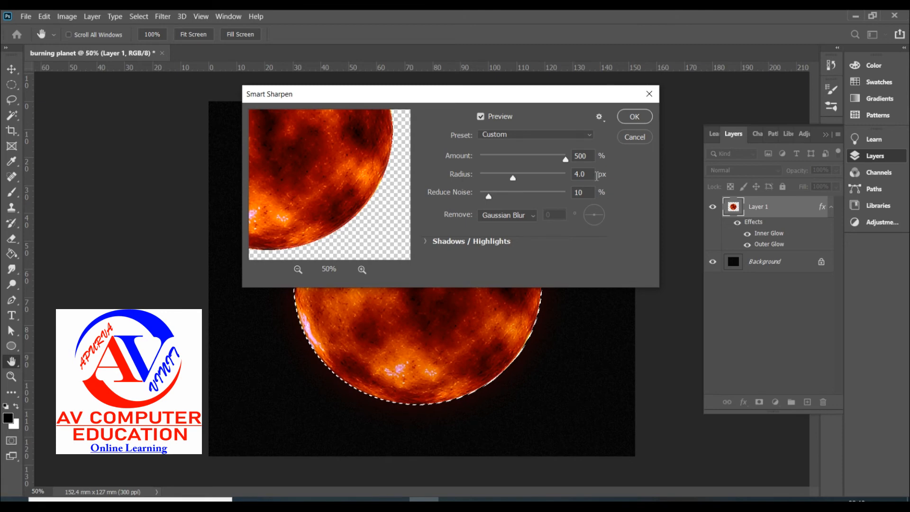
click(593, 174)
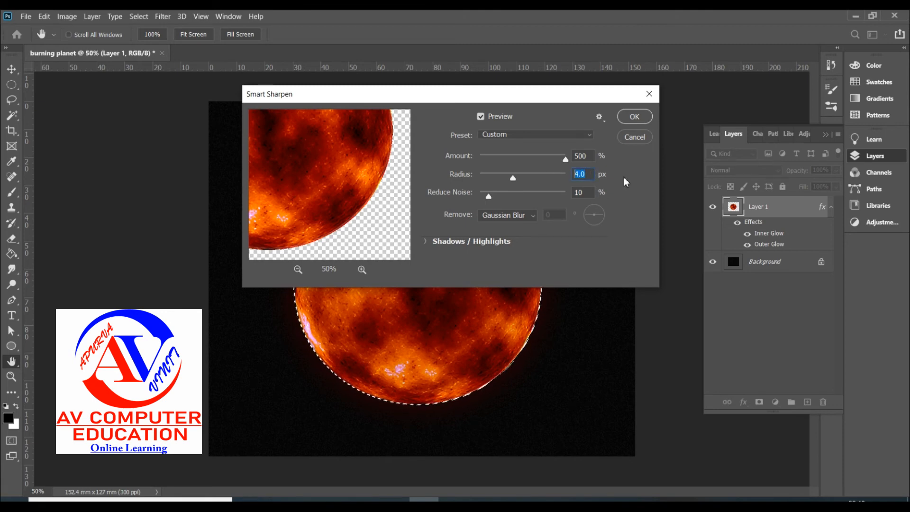
text(.4)
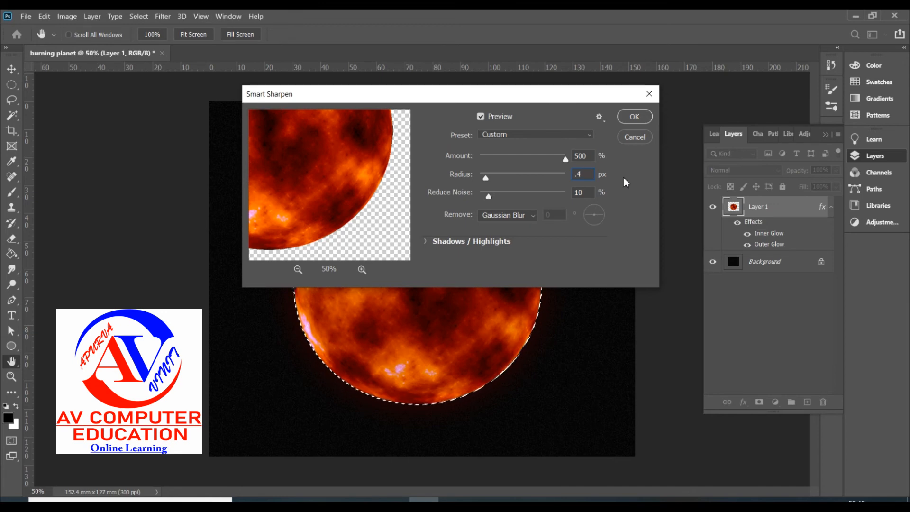
click(298, 269)
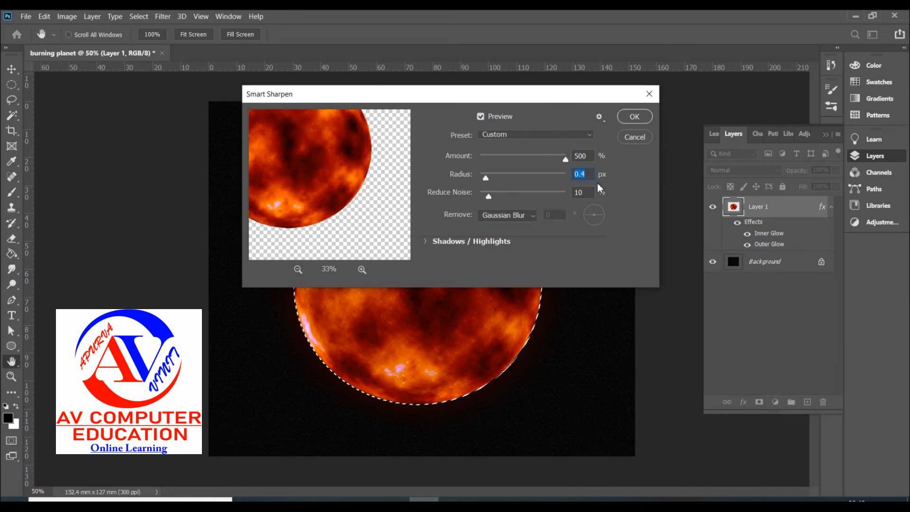
text(5)
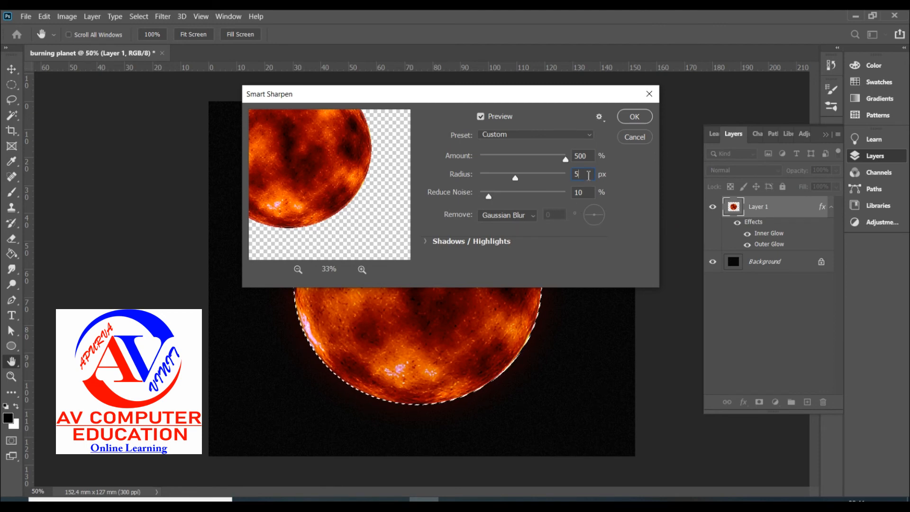
click(628, 121)
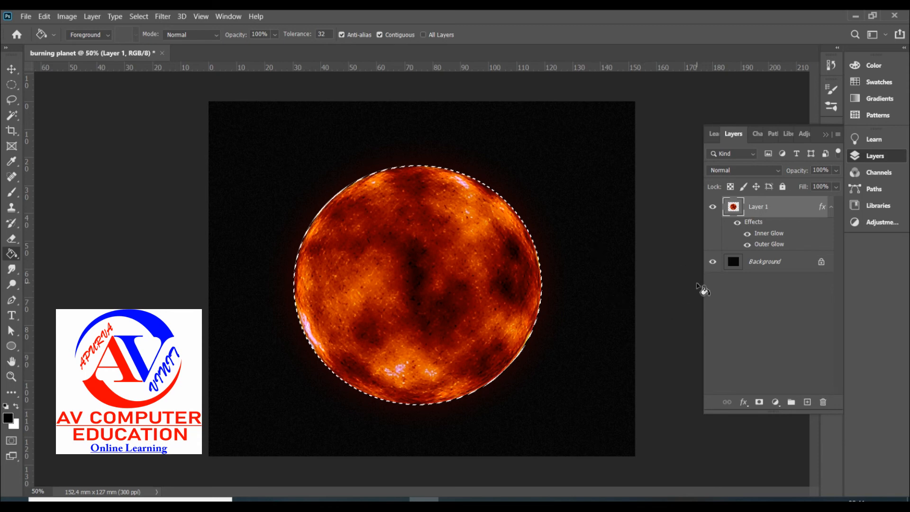
Remove the circular selection around the planet and duplicate its layer
click(11, 68)
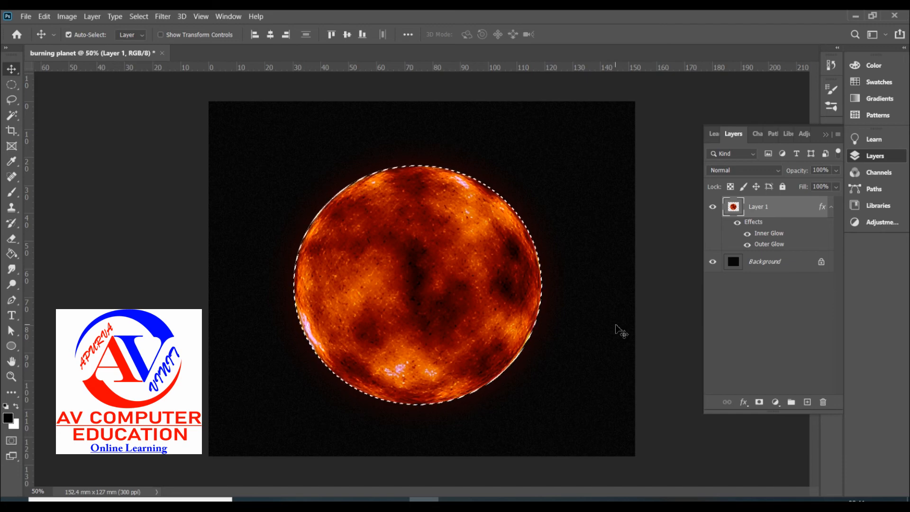
key(ctrl)
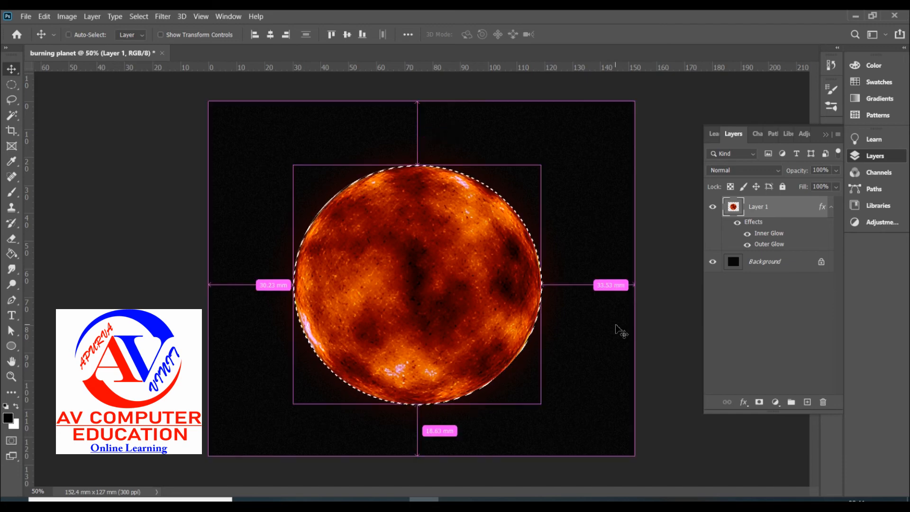
key(ctrl+d)
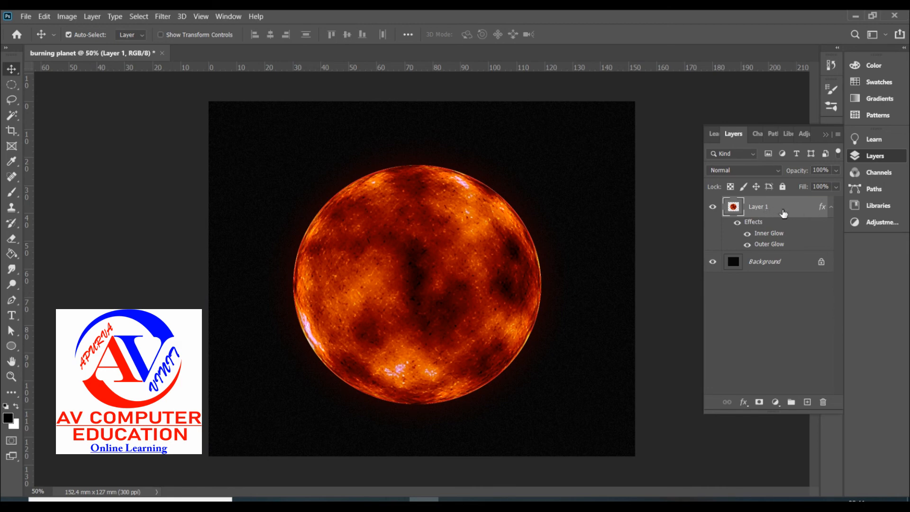
key(ctrl+j)
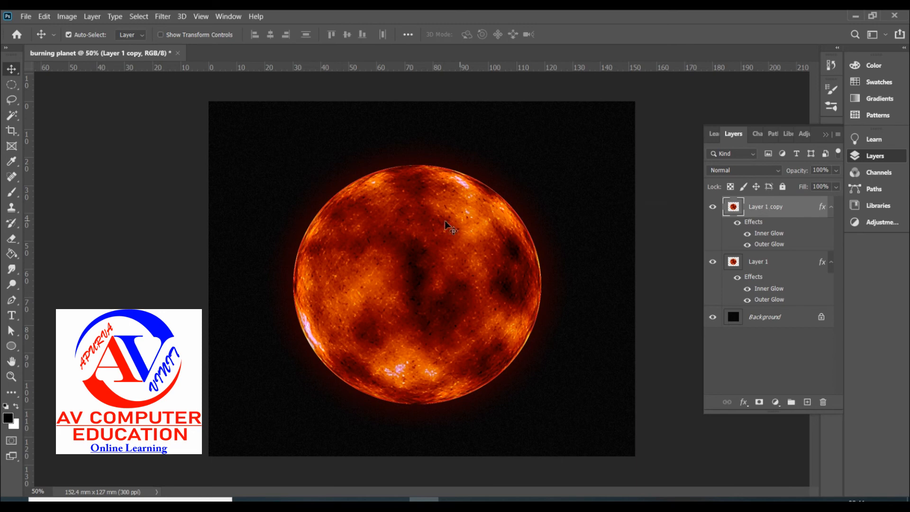
Scale the planet copy to about 47% at the large planet's upper-left edge and stack it behind the original
drag(441, 271, 379, 237)
key(ctrl+t)
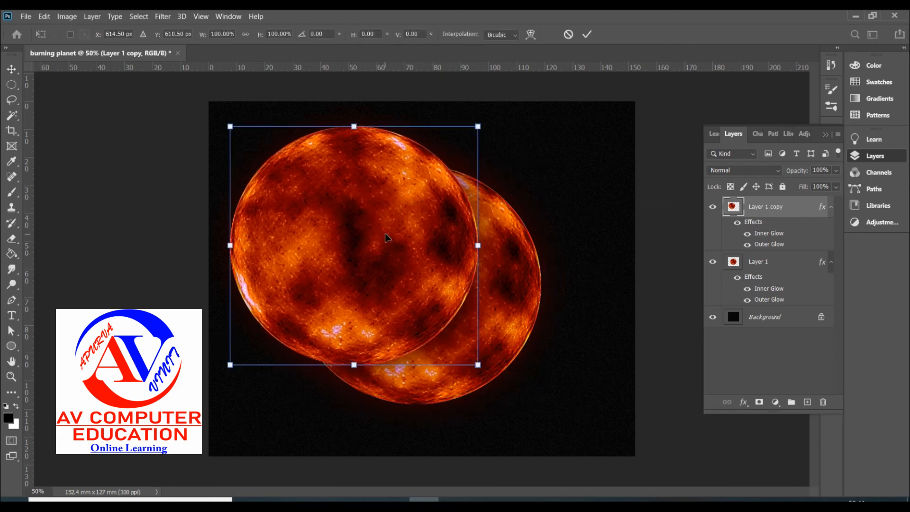
drag(478, 365, 327, 263)
drag(313, 195, 333, 207)
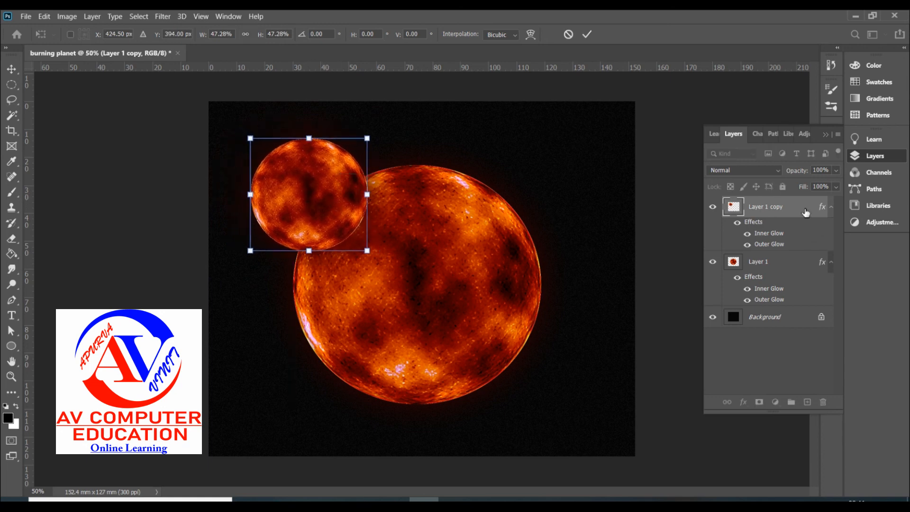
key(Return)
mouse_move(790, 210)
mouse_down()
mouse_move(776, 280)
mouse_move(779, 210)
mouse_up()
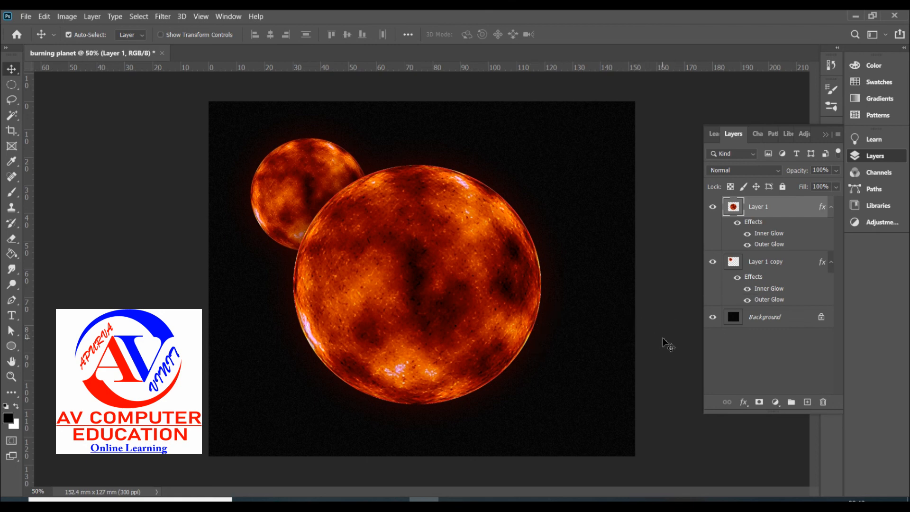
View the finished two-planet image in full-screen mode without the interface
key(f)
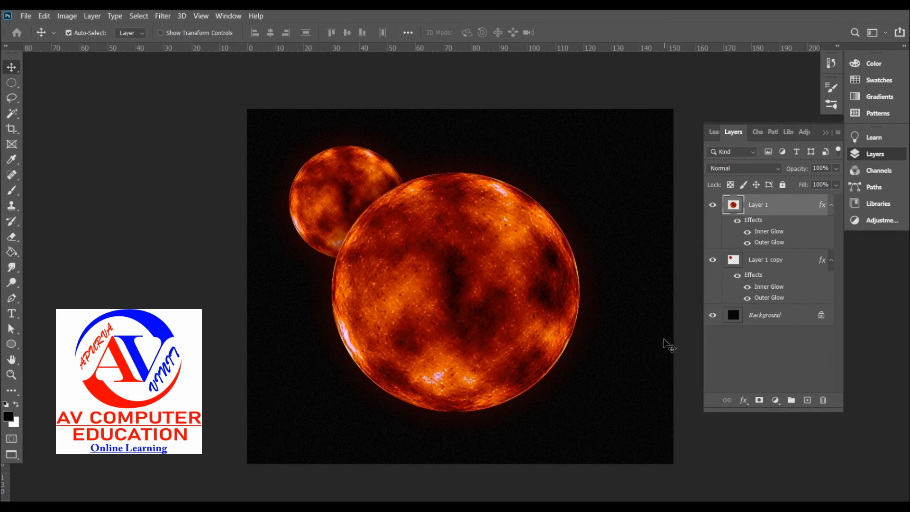
key(f)
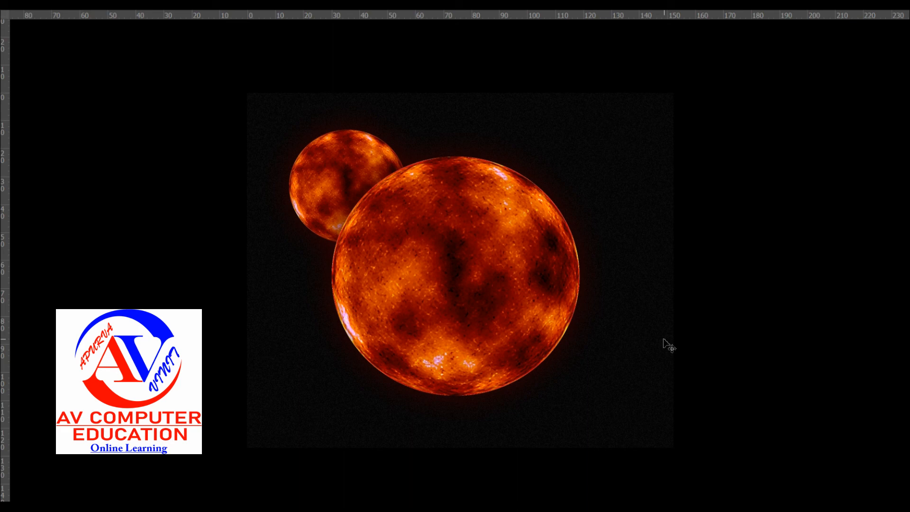
key(f)
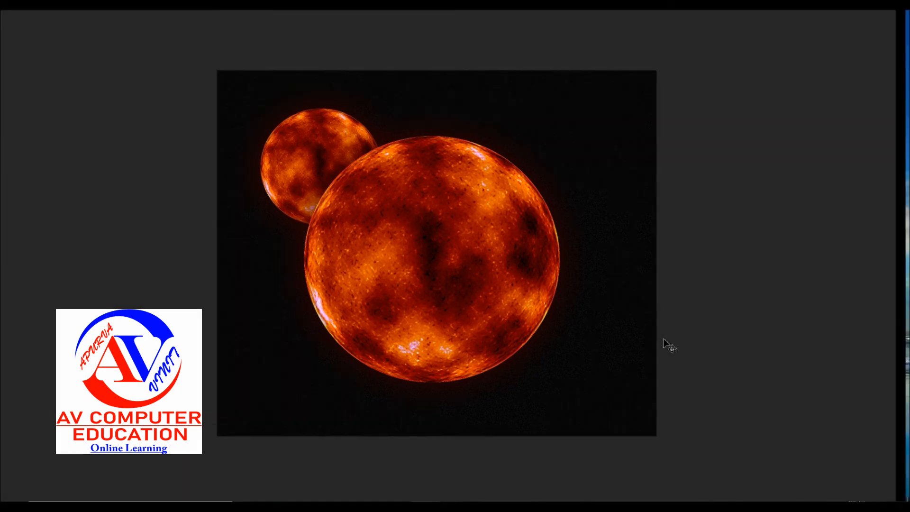